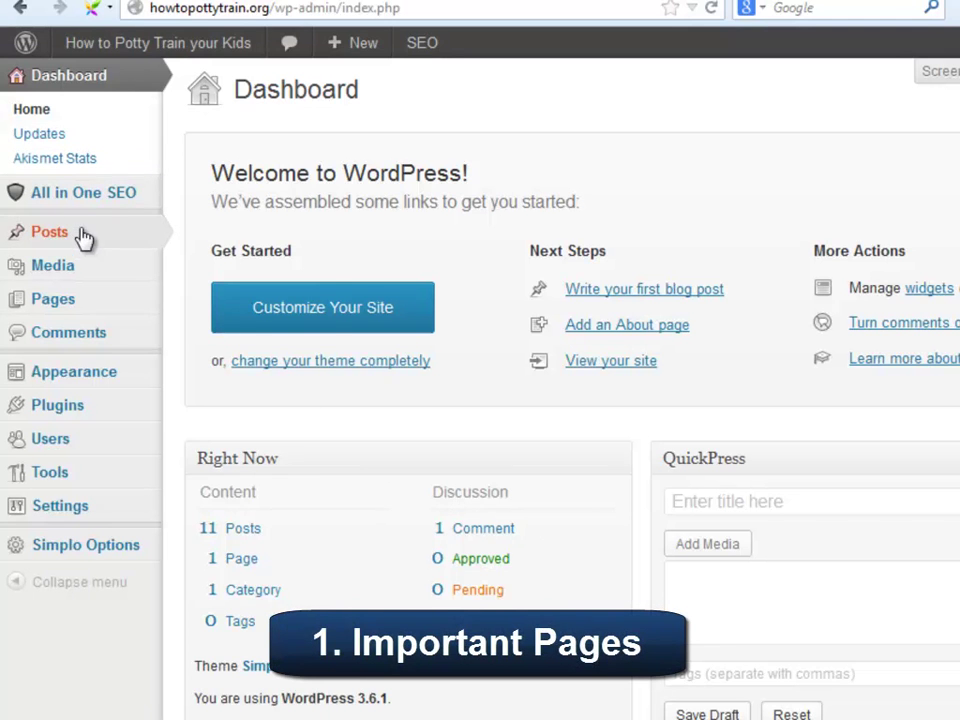
Open the Pages list, which contains only the Sample Page.
click(78, 305)
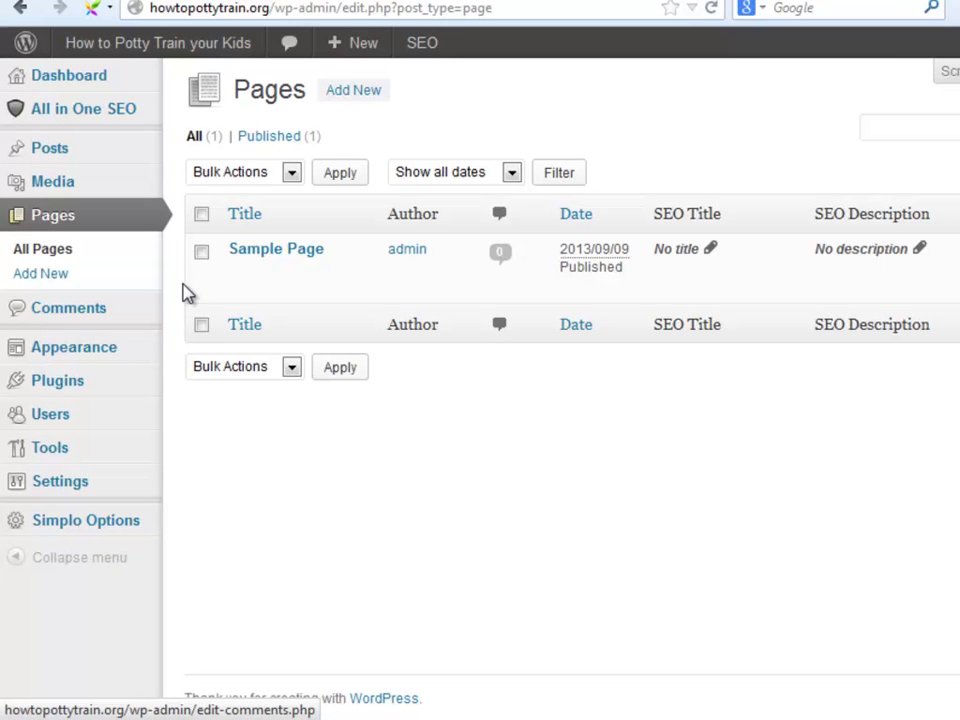
Trash the Sample Page and create a 'Contact Us' page using the Contact template.
mouse_move(285, 258)
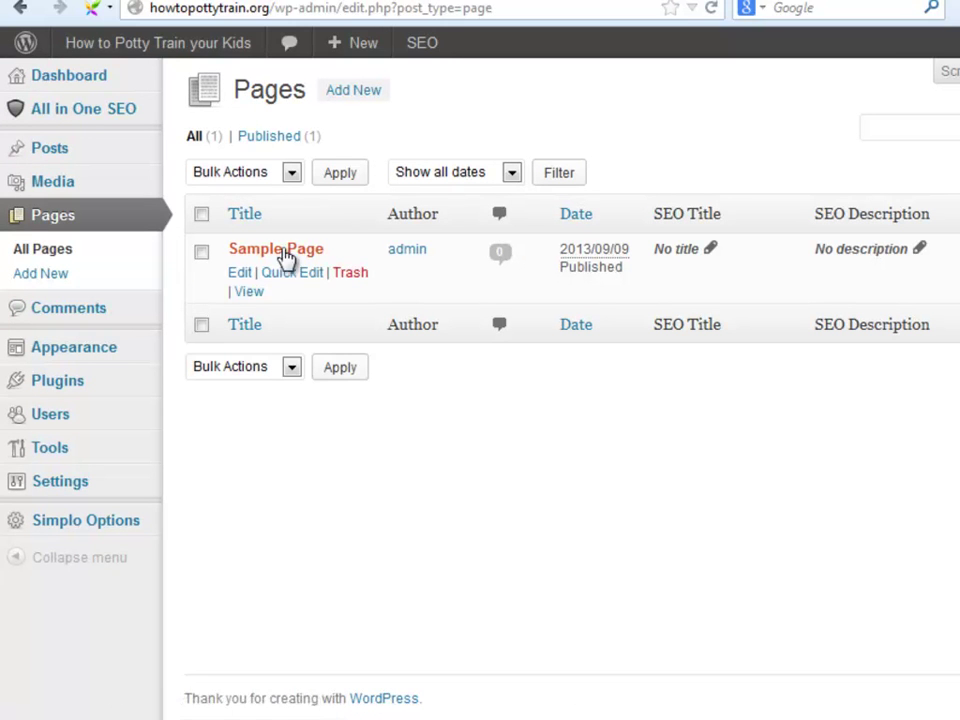
click(347, 283)
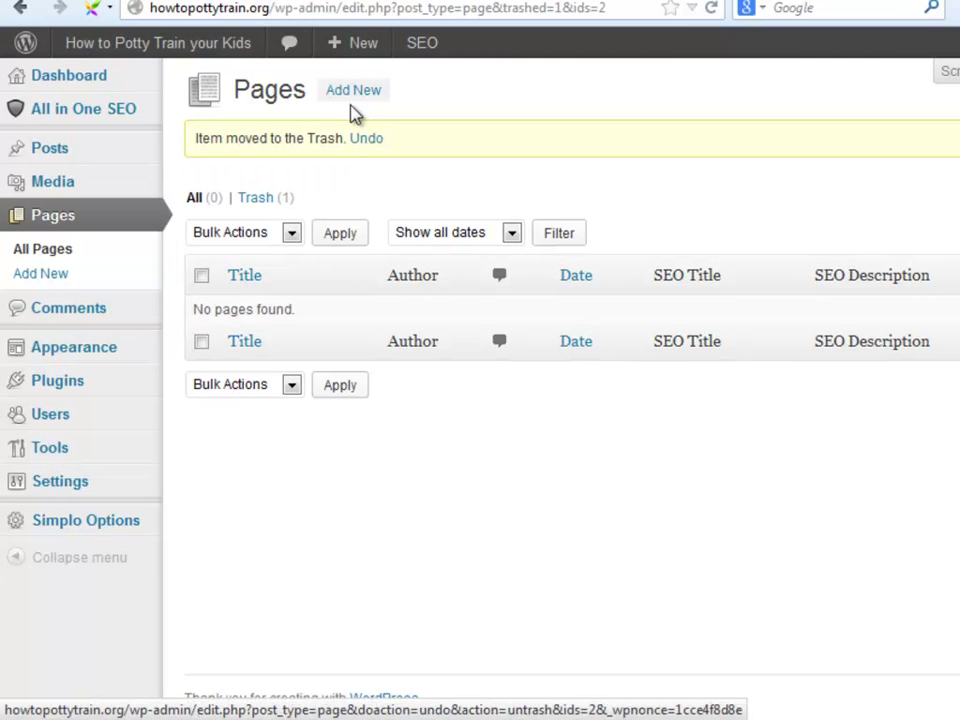
click(350, 94)
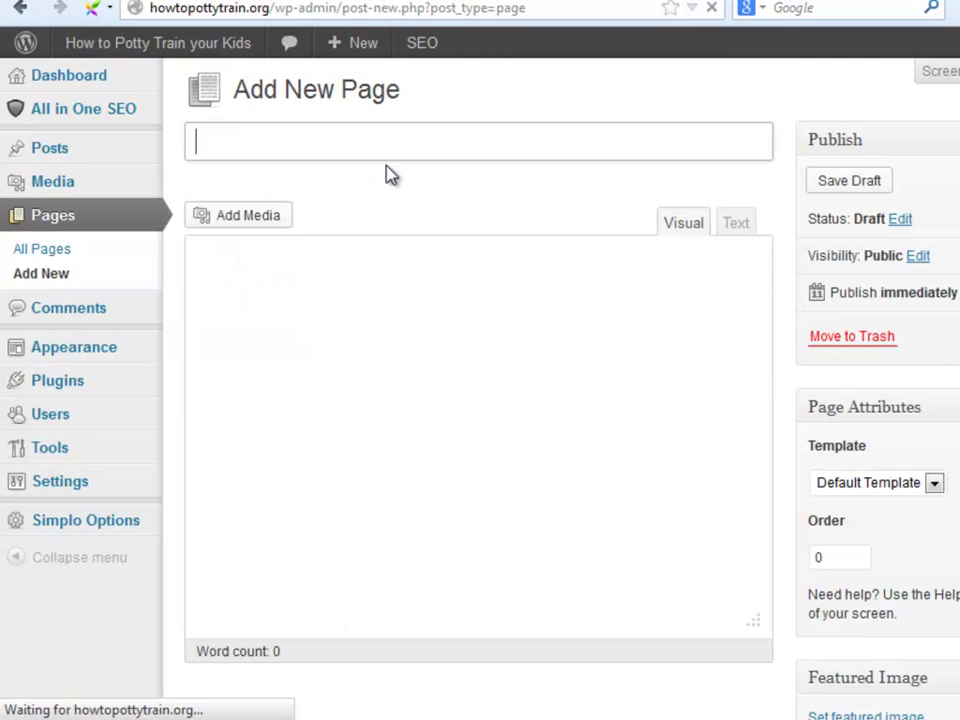
text(Contac)
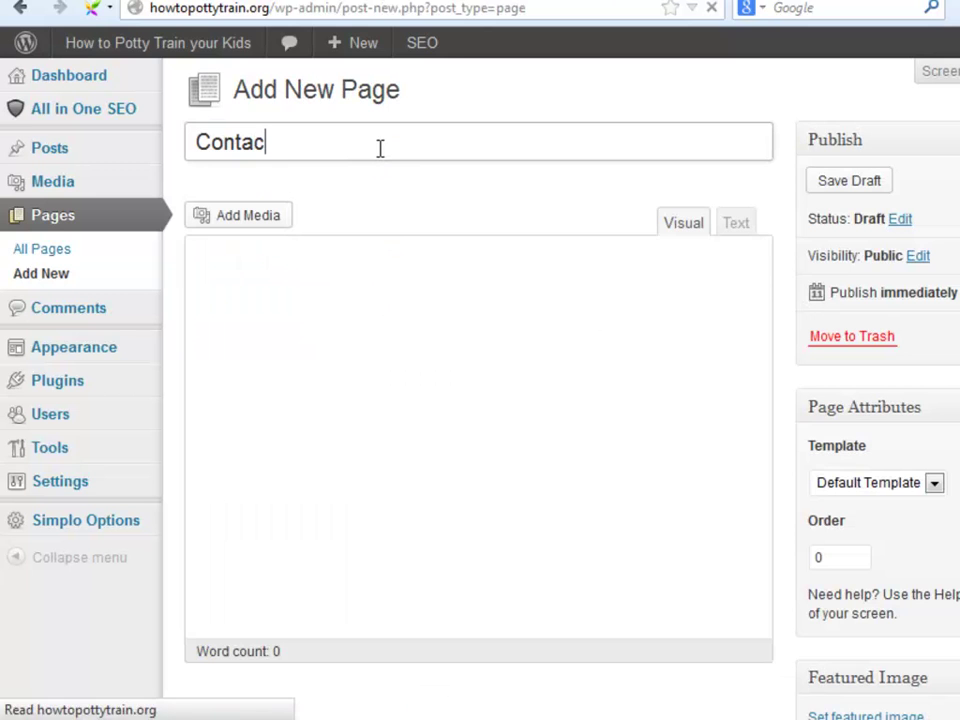
text(t Us)
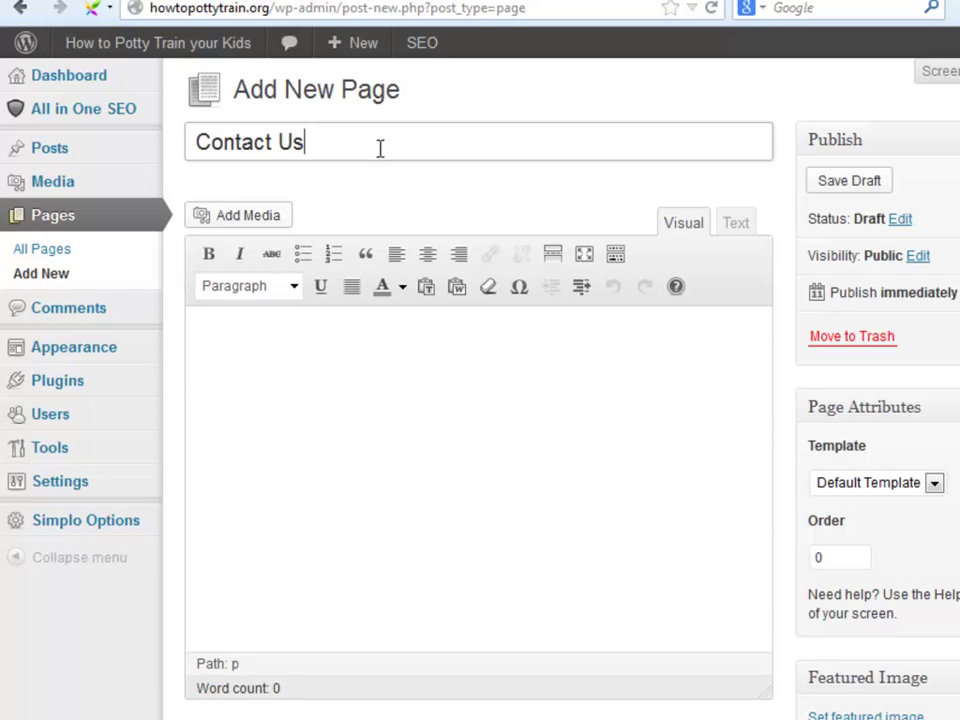
click(934, 485)
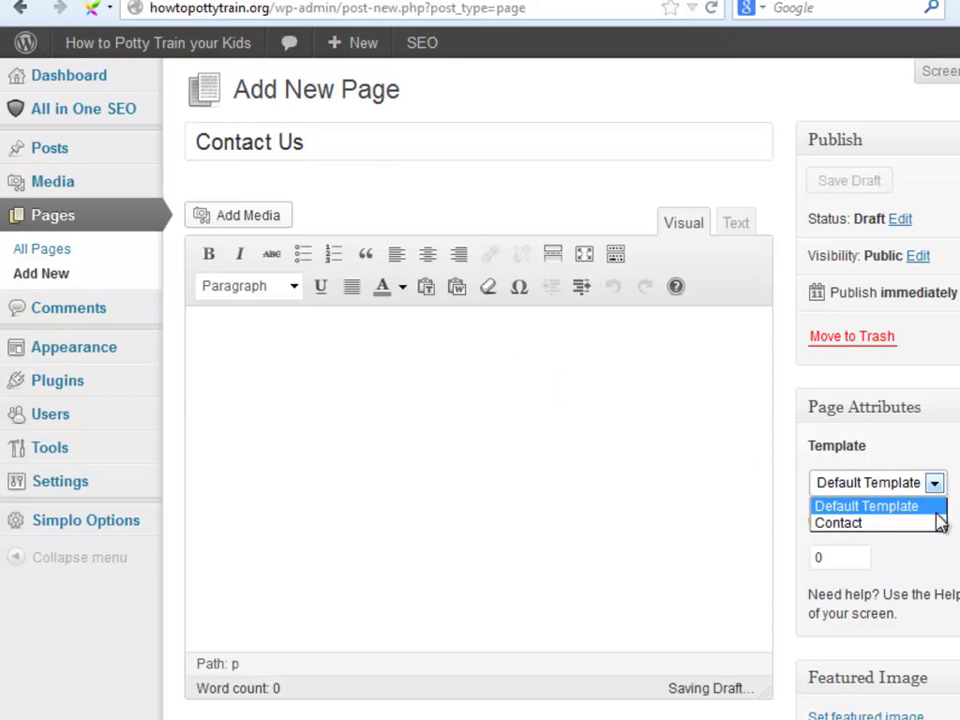
click(936, 522)
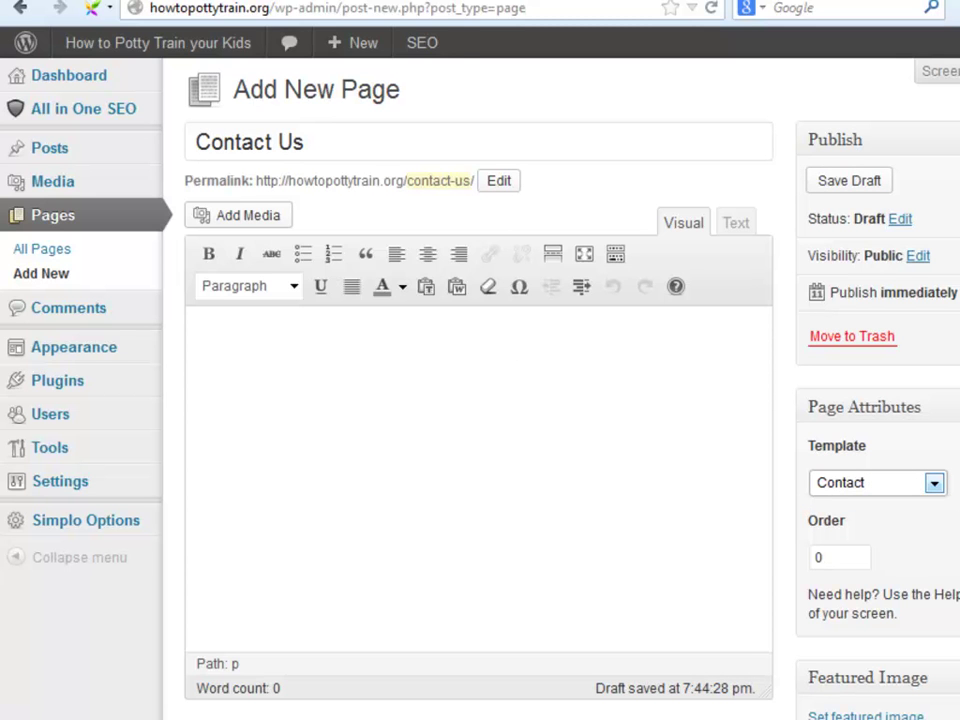
Open Simplo Options in a new tab and paste the Contact Page Text message.
right_click(120, 521)
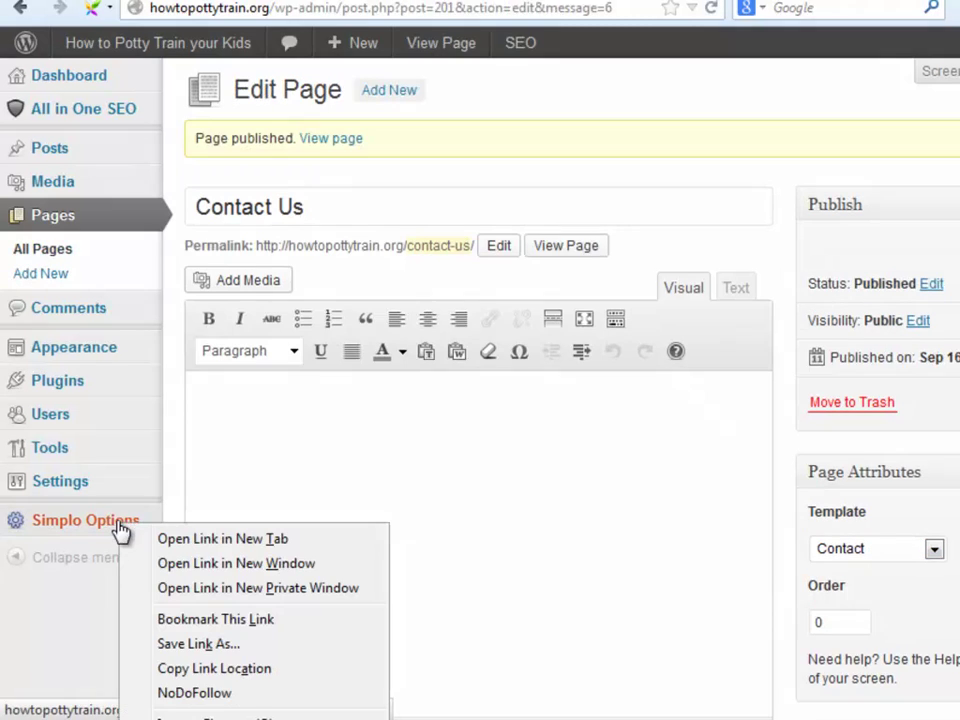
click(190, 541)
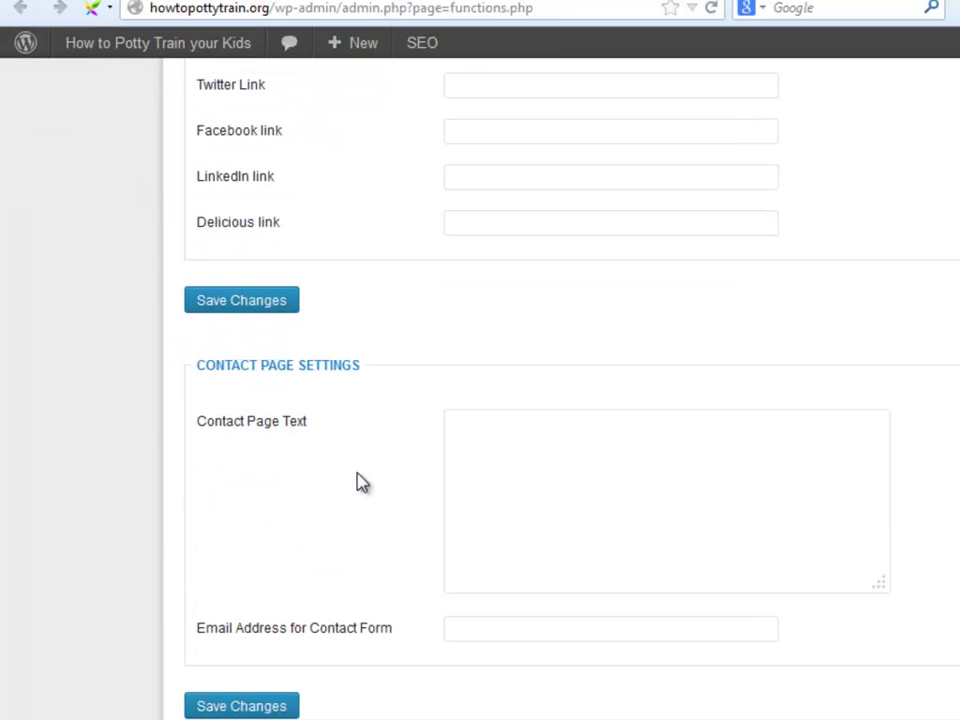
scroll(360, 482, down, 3)
click(457, 340)
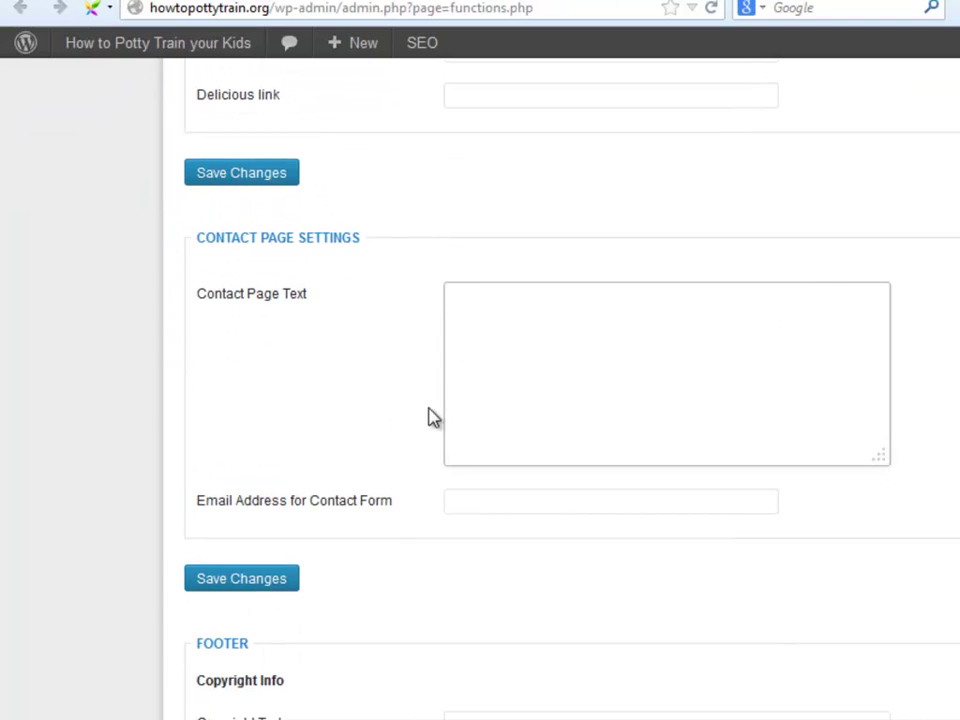
text(If you need to contact us for any reason simply send us an email using the form below and we will shortly answer you)
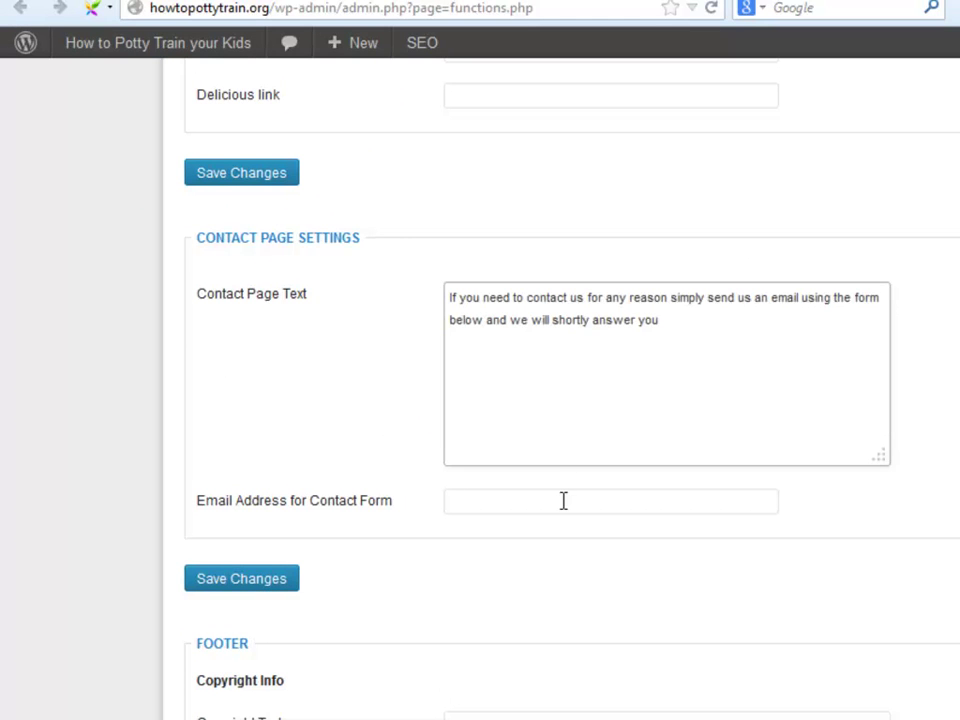
Enter the contact-form e-mail address and save the contact settings.
click(566, 506)
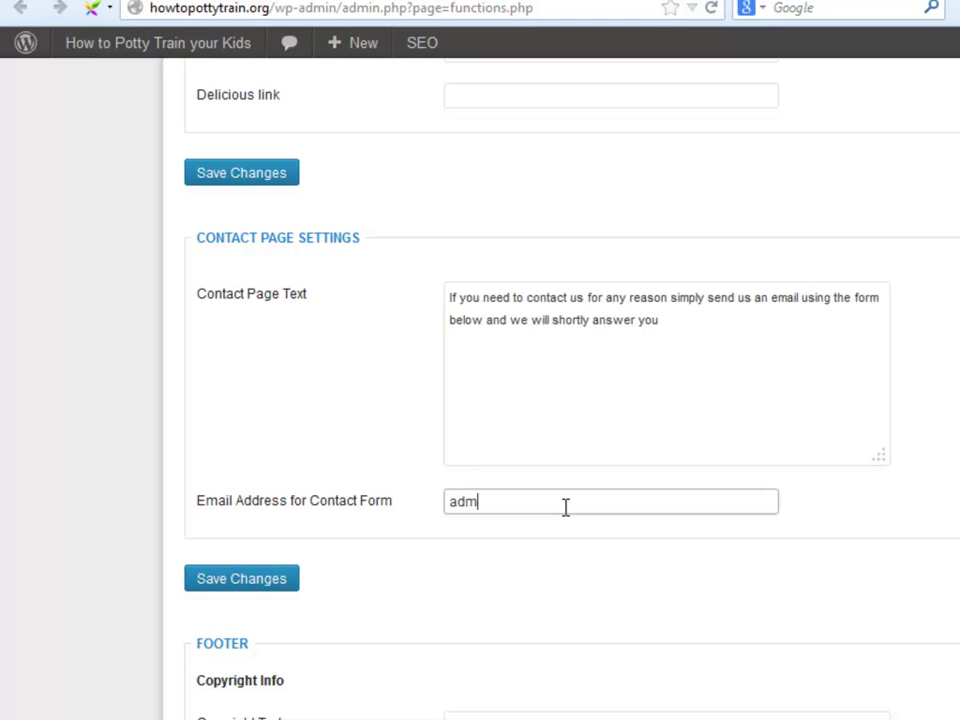
click(265, 583)
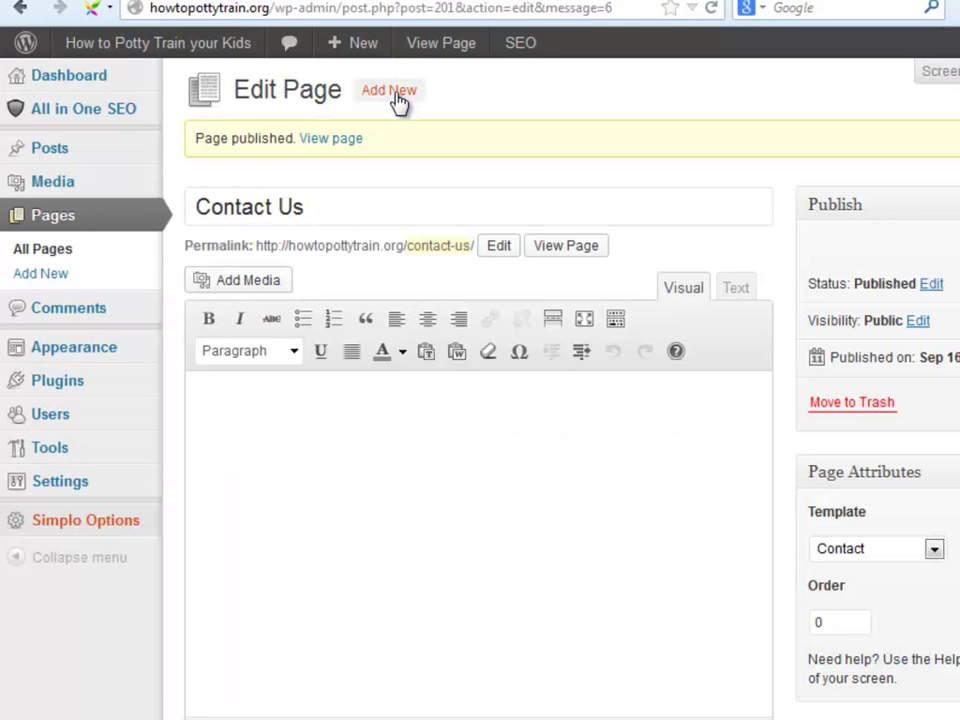
Create a new policy page, replacing each YourWebsite placeholder with HowtoPottyTrain.
click(397, 98)
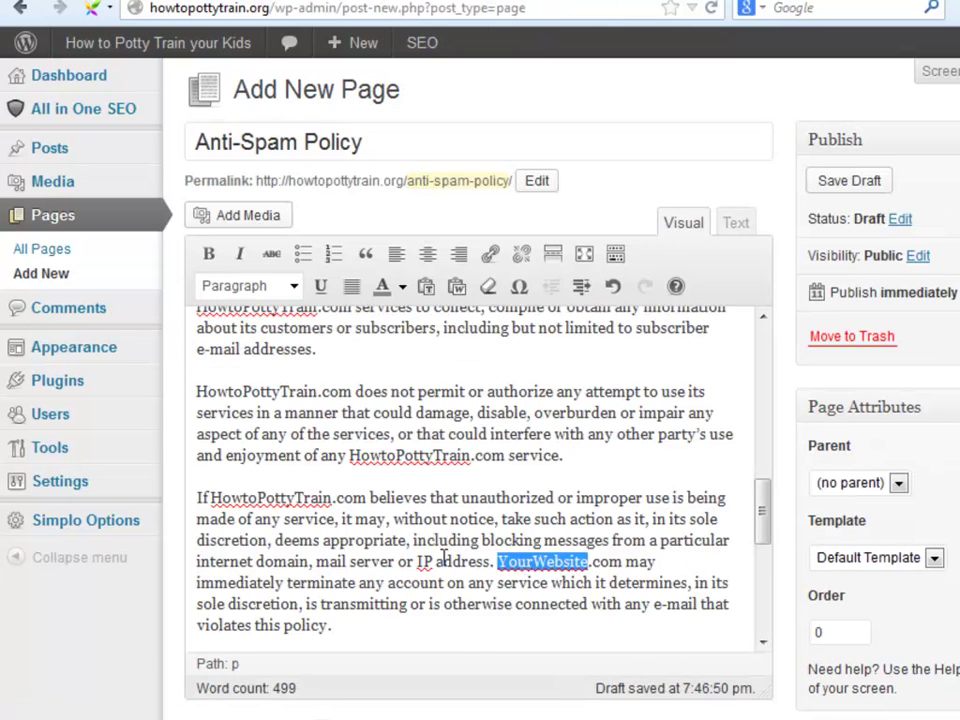
text(HowtoPottyTrain)
scroll(325, 538, down, 3)
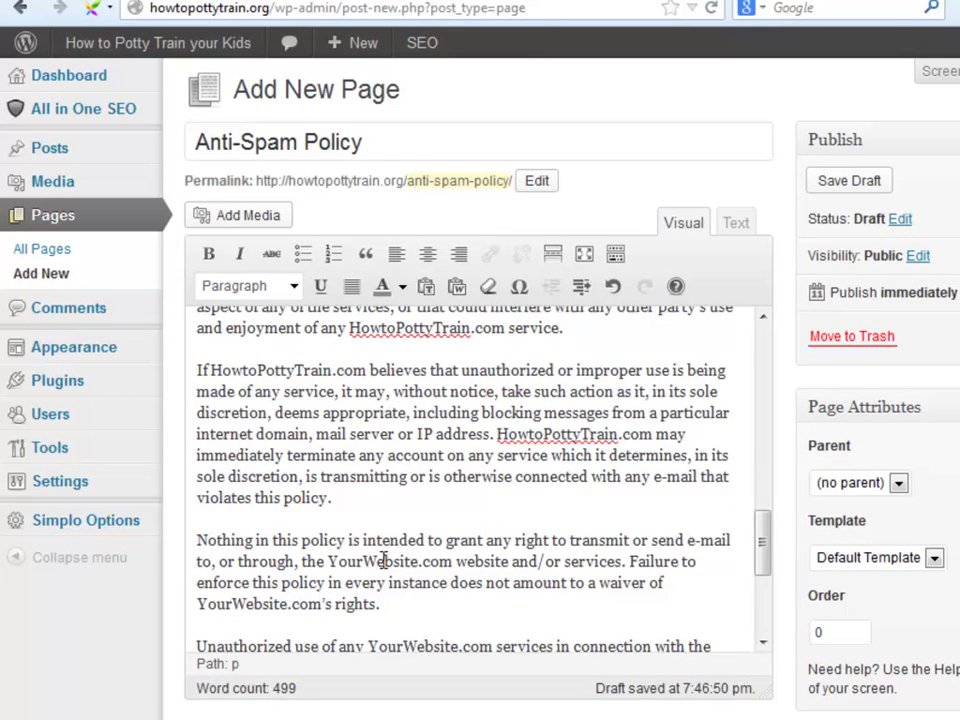
double_click(384, 561)
text(HowtoPottyTrain)
scroll(360, 514, down, 3)
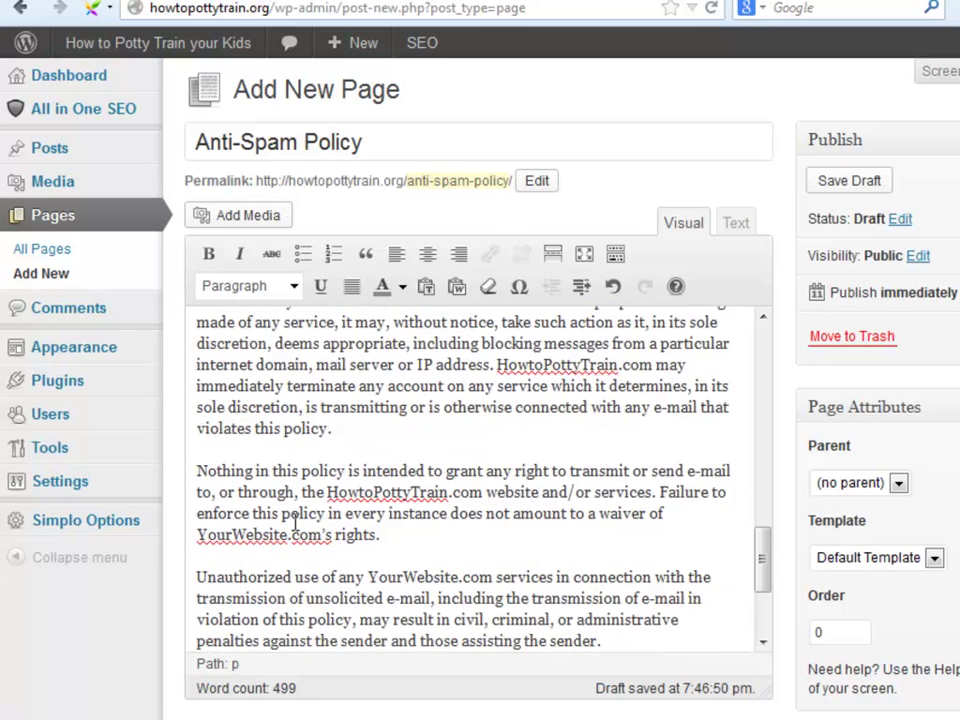
double_click(242, 480)
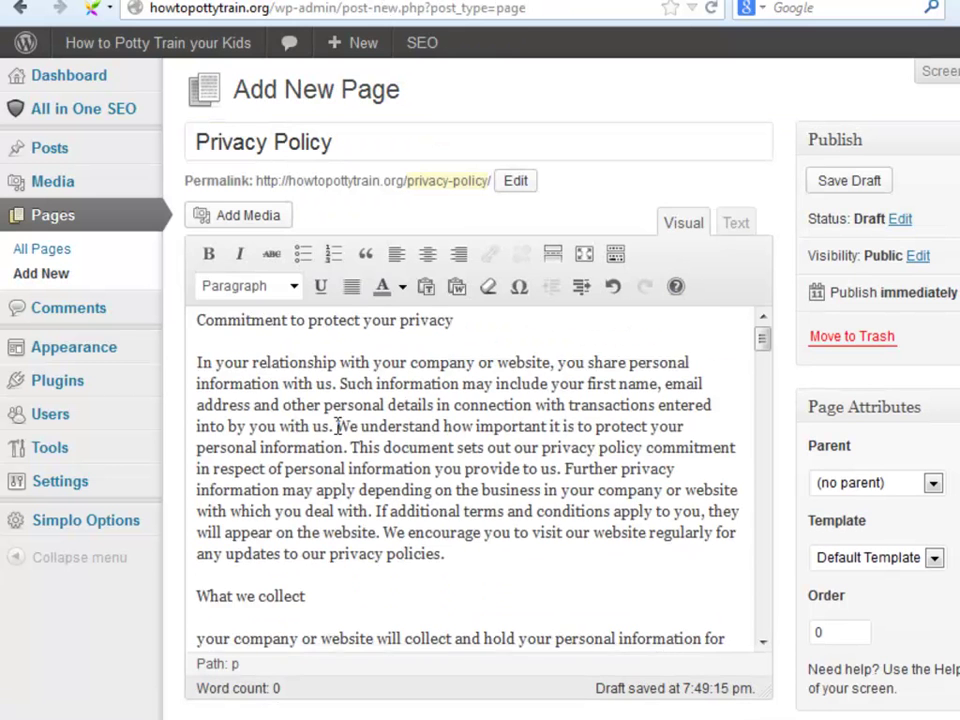
scroll(340, 400, down, 3)
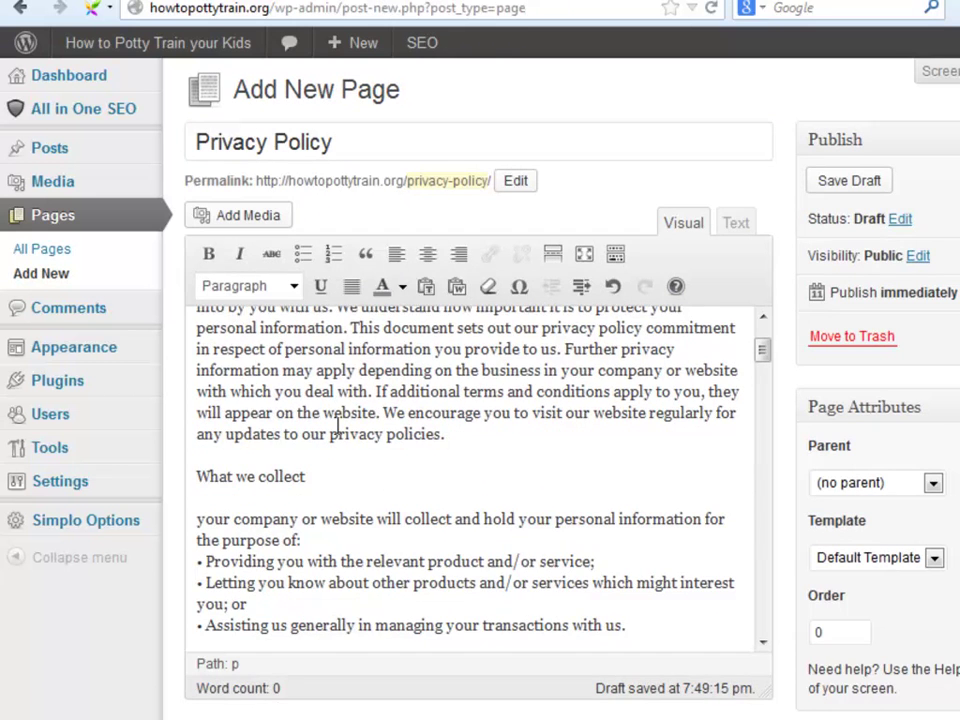
scroll(336, 428, down, 4)
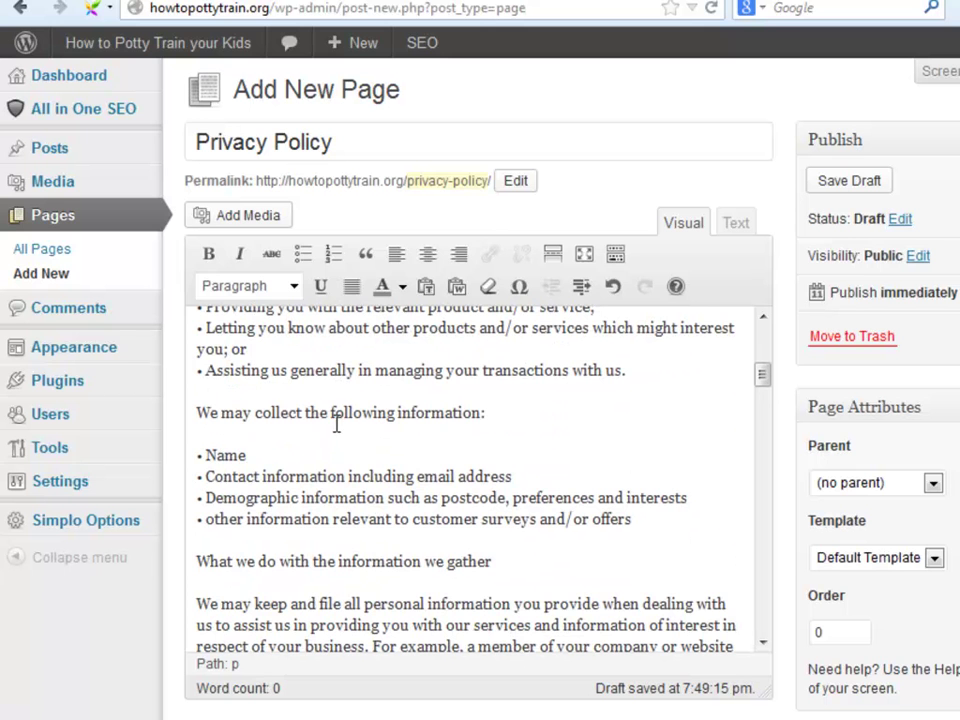
scroll(316, 429, down, 3)
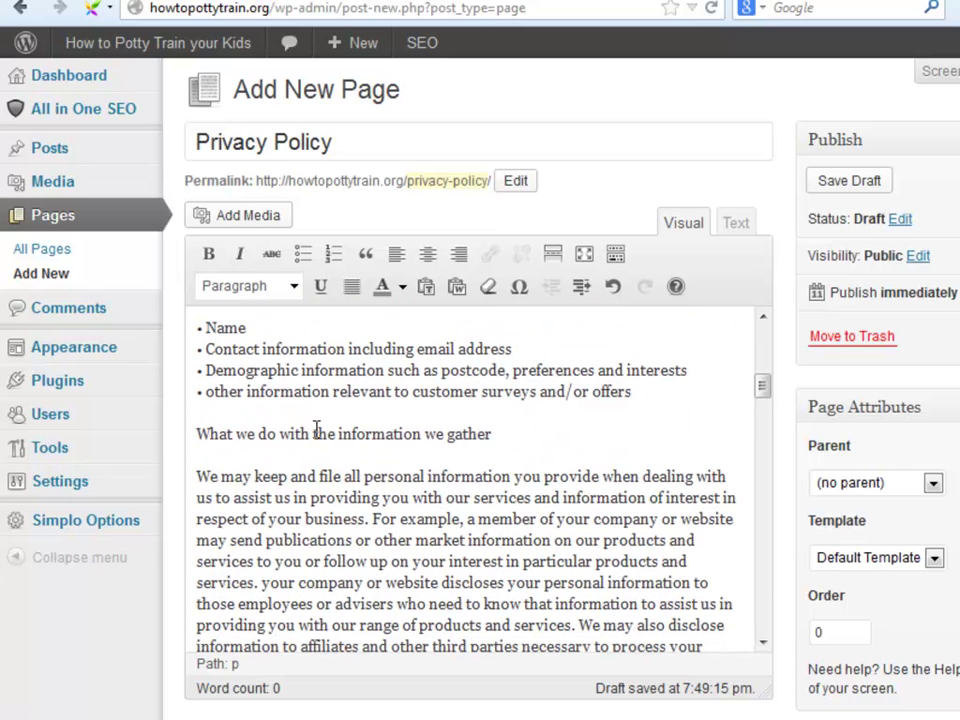
scroll(316, 429, down, 3)
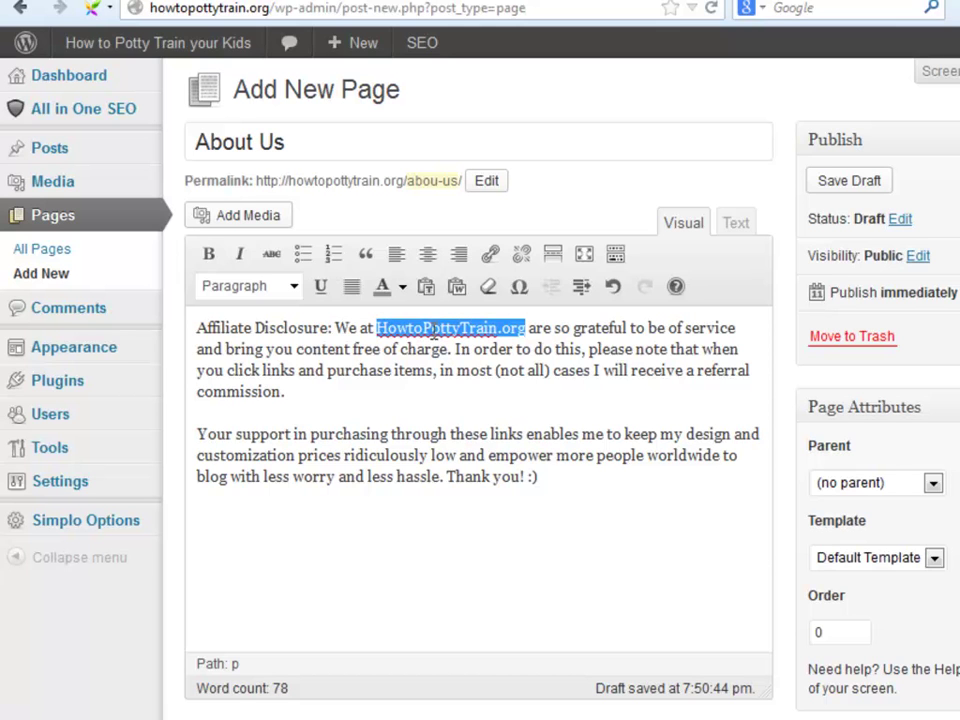
click(432, 330)
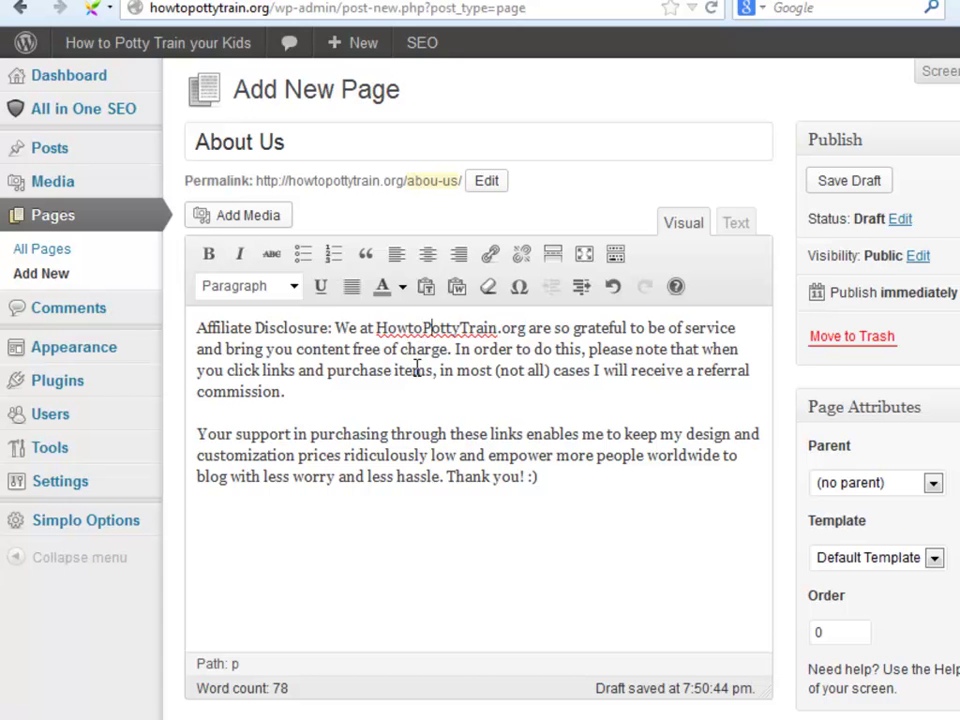
Create Menu 1 with Home and the five pages, assign it to Main Menu, and save.
mouse_move(73, 347)
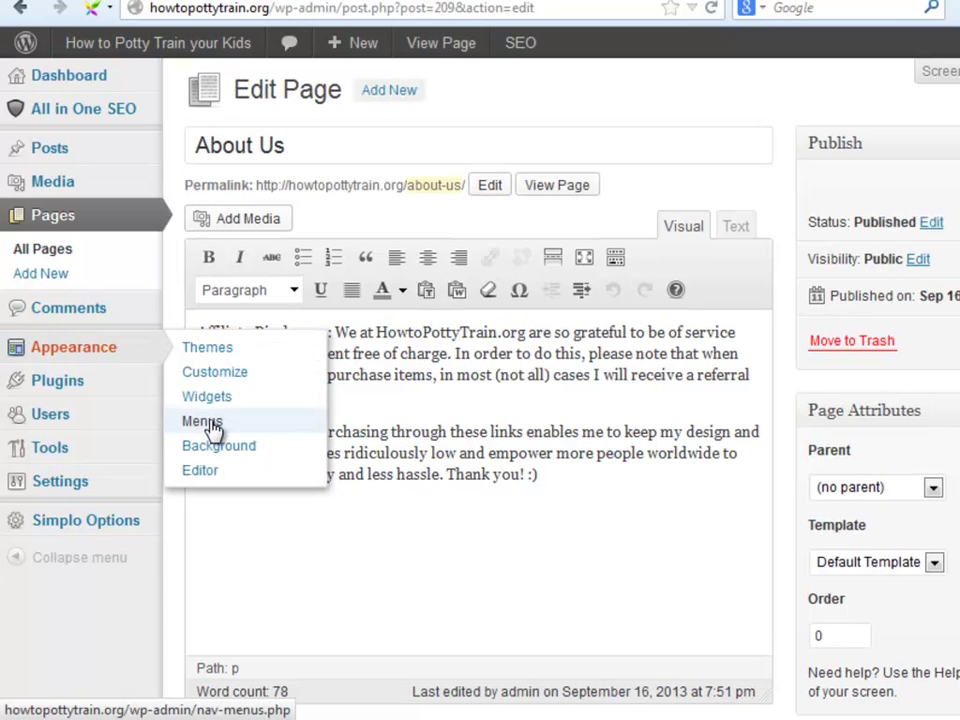
click(212, 427)
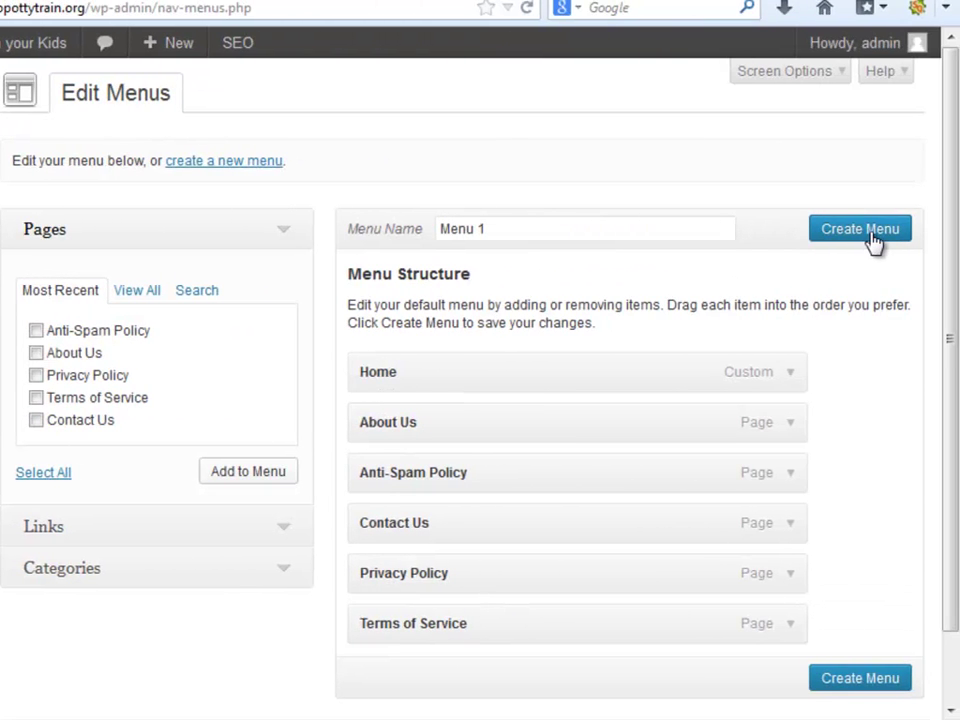
click(860, 230)
click(311, 105)
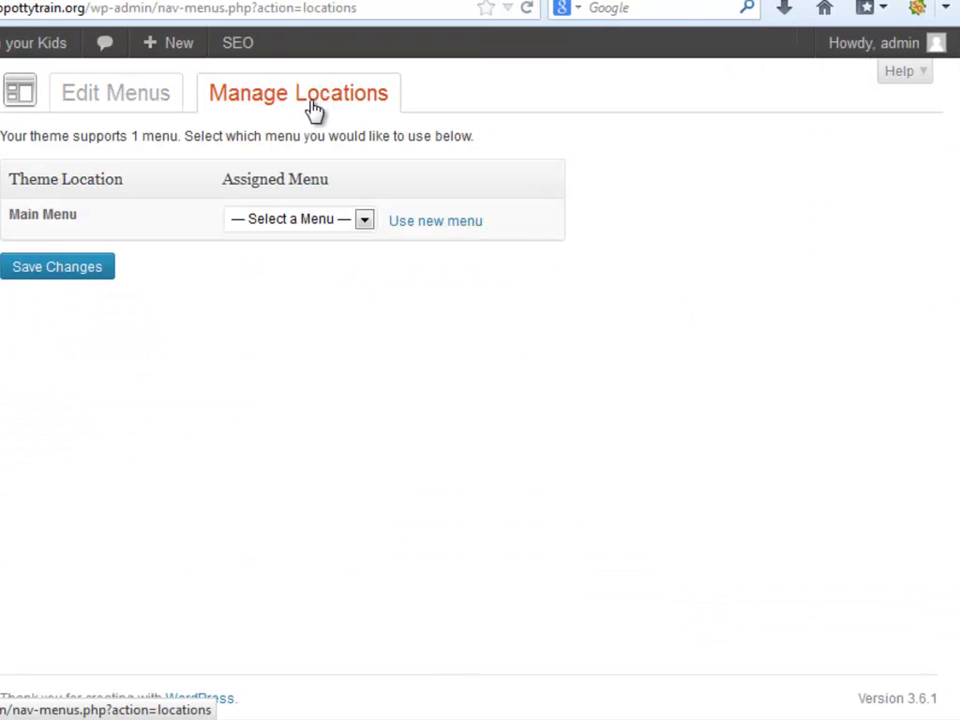
click(365, 222)
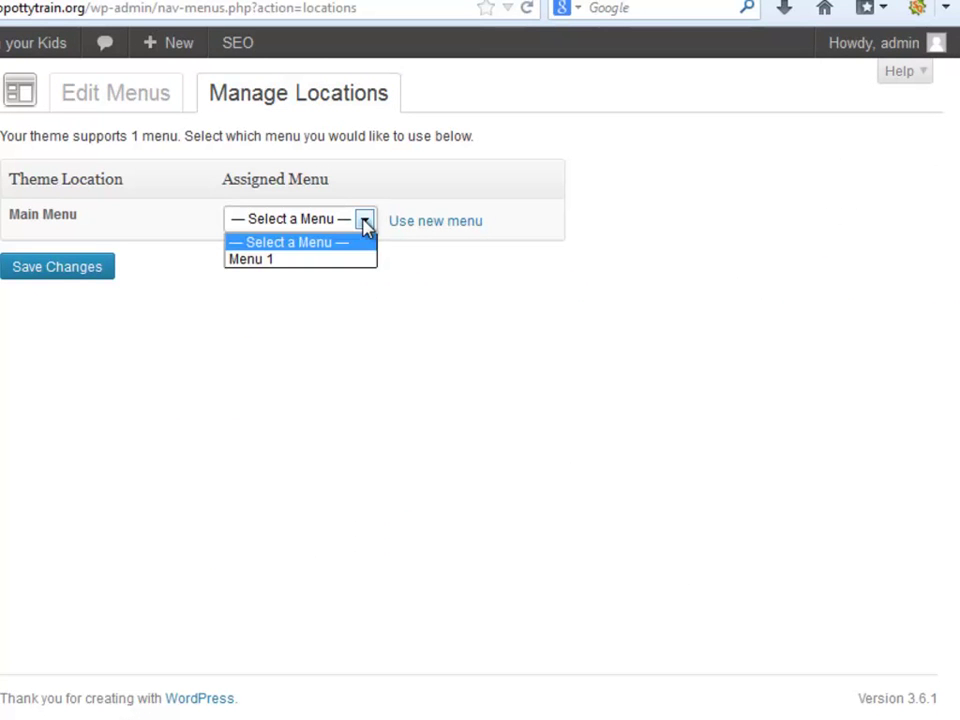
click(330, 259)
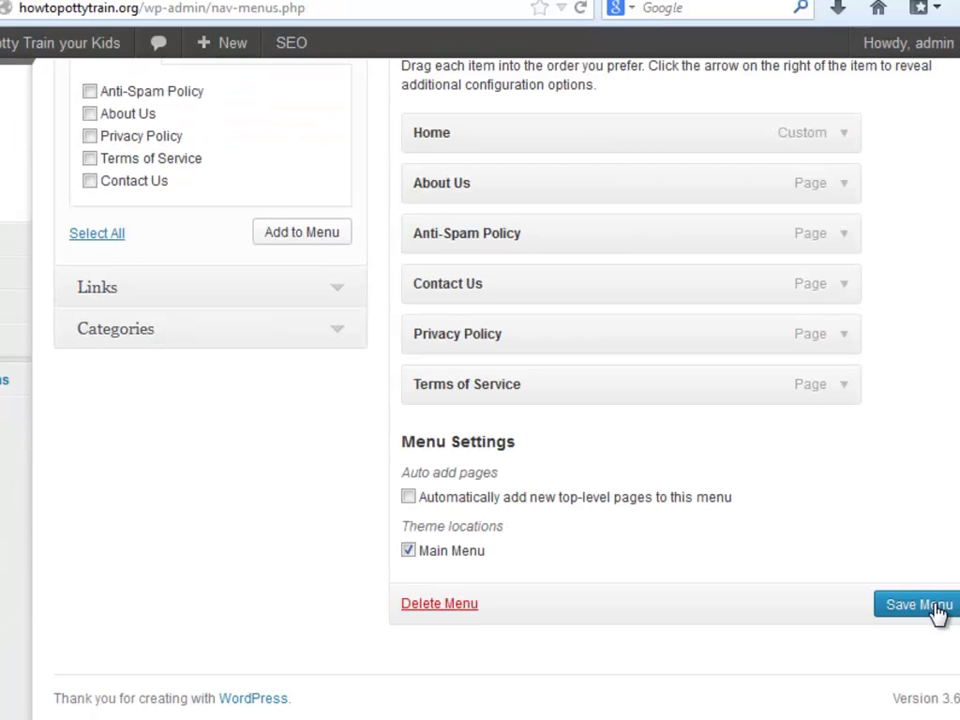
click(938, 609)
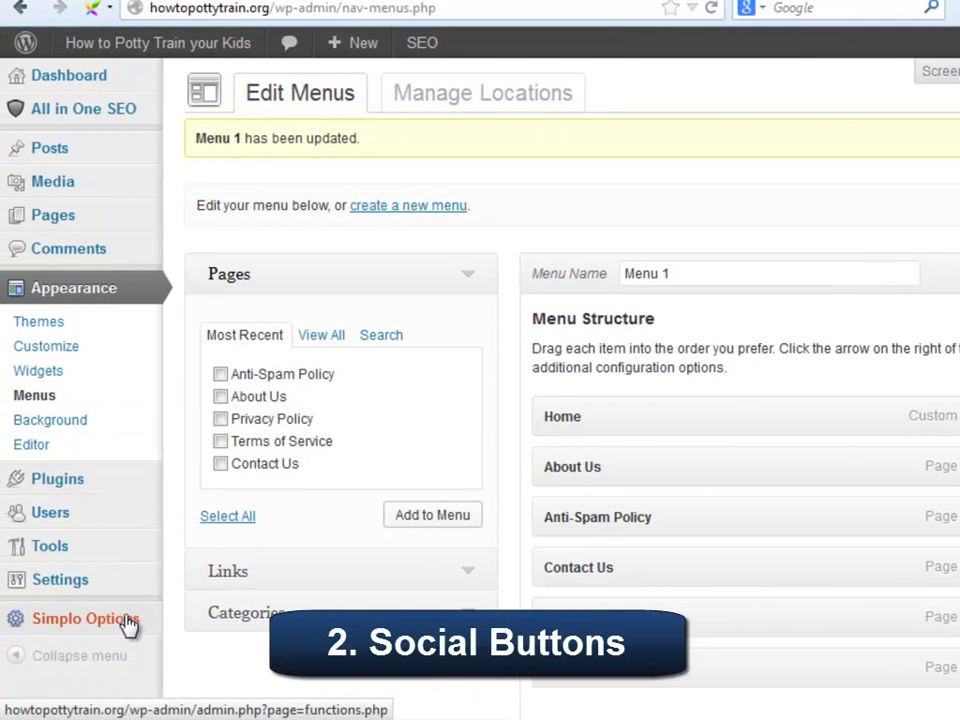
click(129, 624)
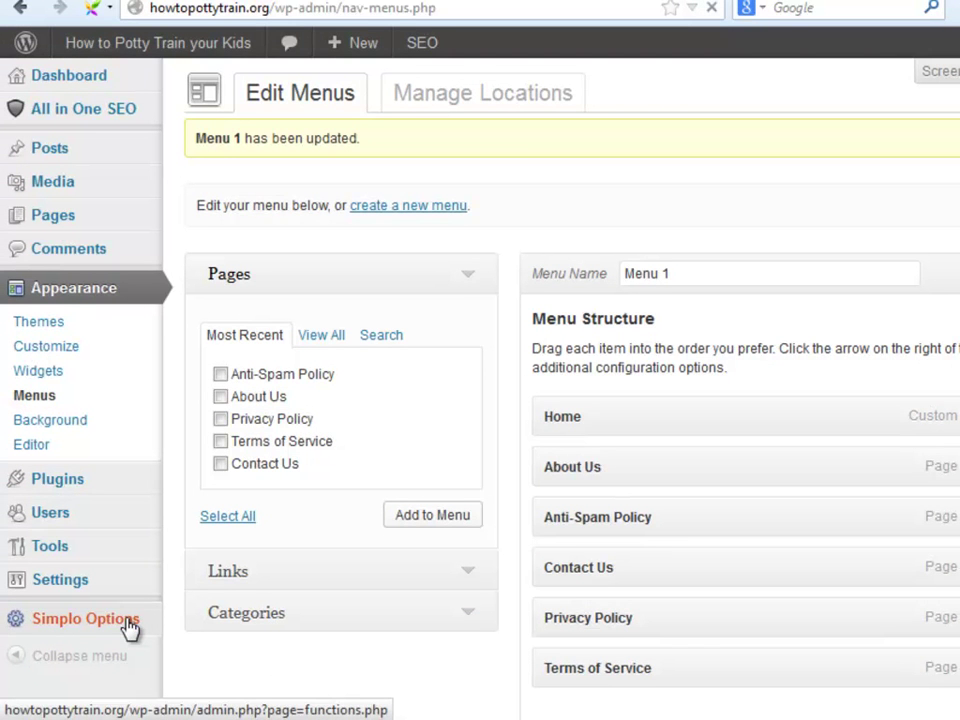
scroll(320, 459, down, 2)
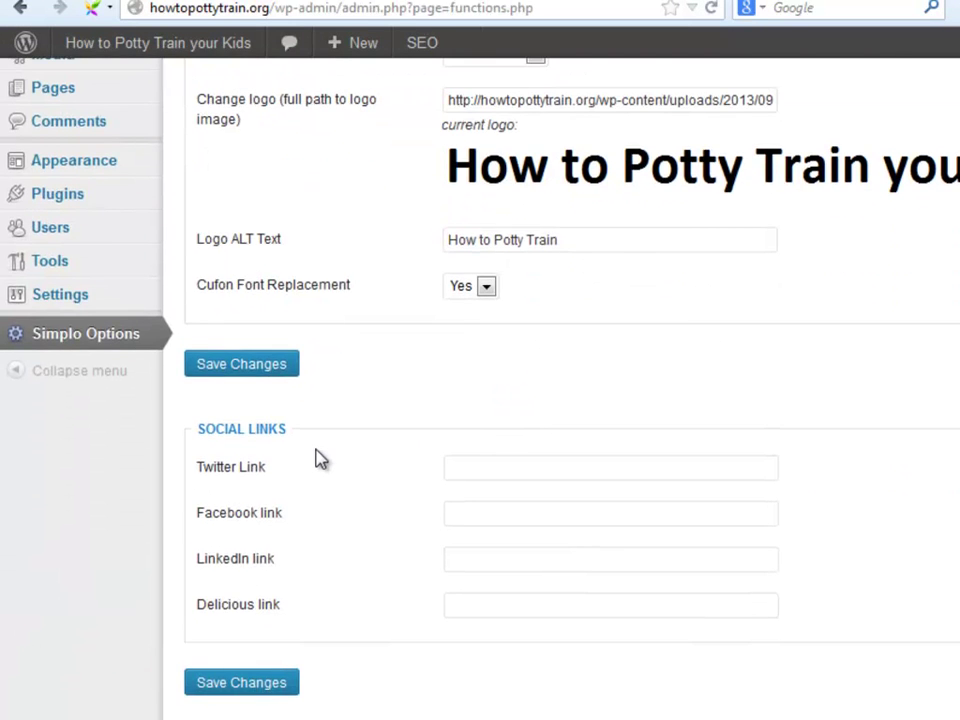
scroll(320, 459, down, 2)
click(476, 343)
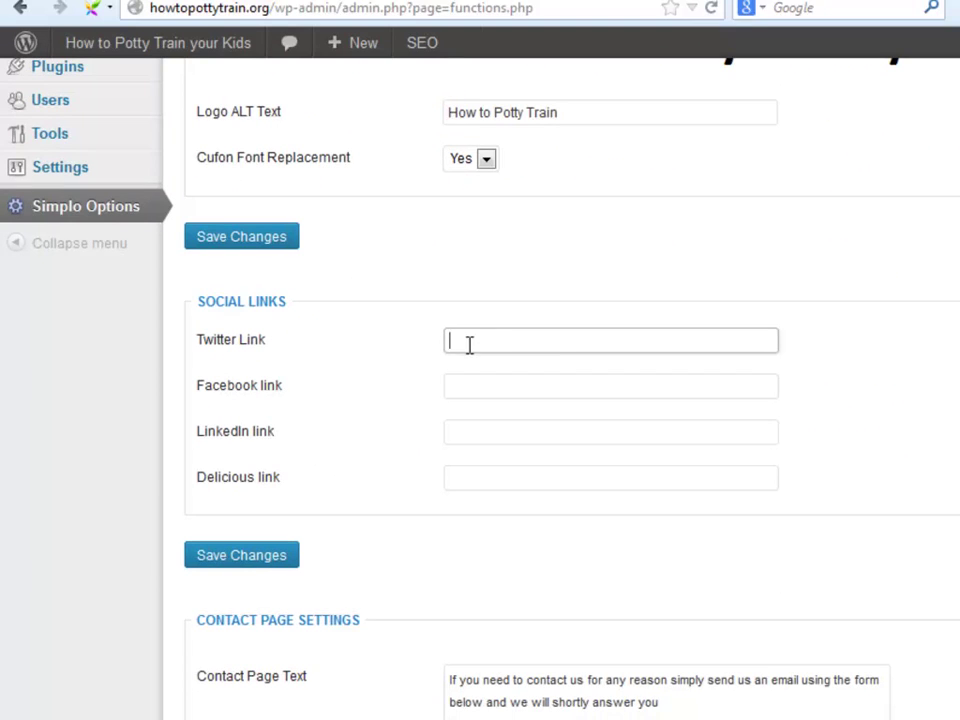
click(467, 343)
click(576, 365)
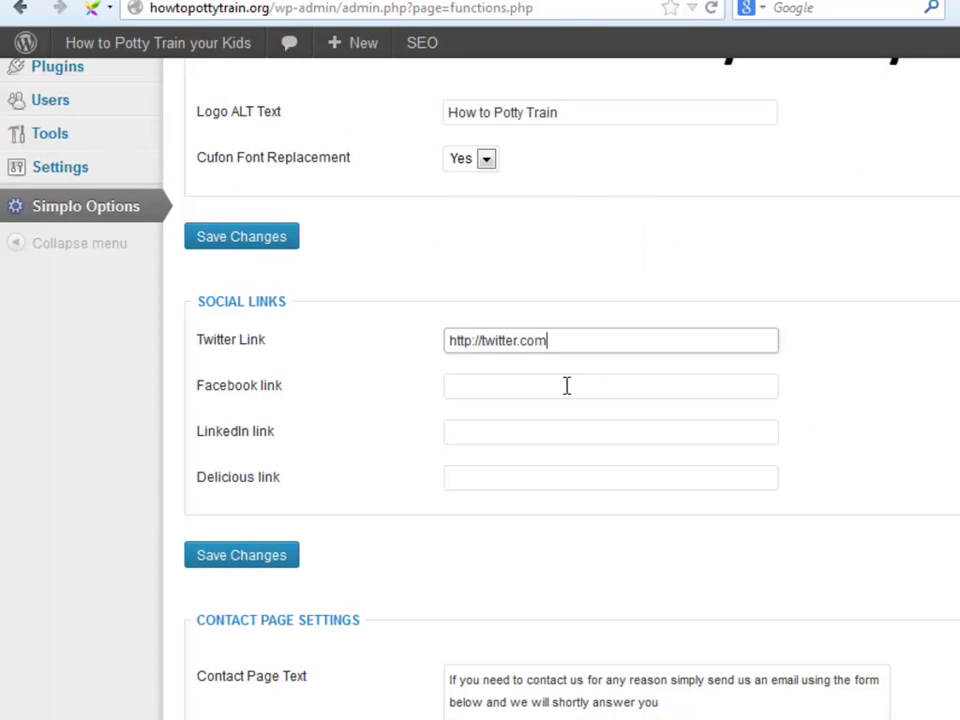
click(564, 390)
click(568, 410)
click(570, 432)
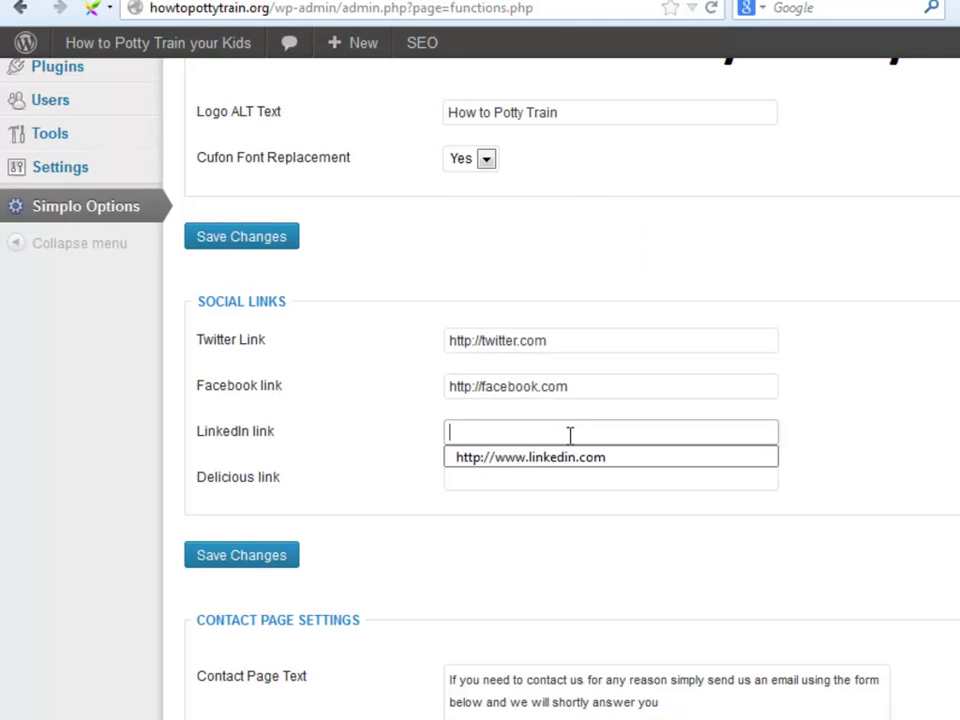
click(575, 455)
click(583, 484)
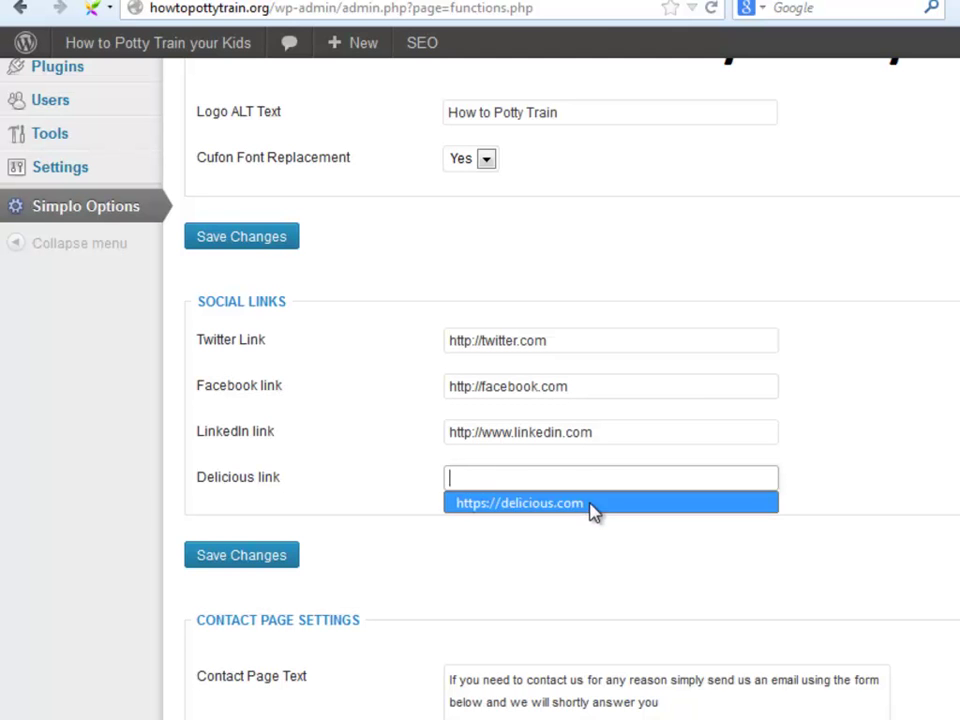
click(593, 505)
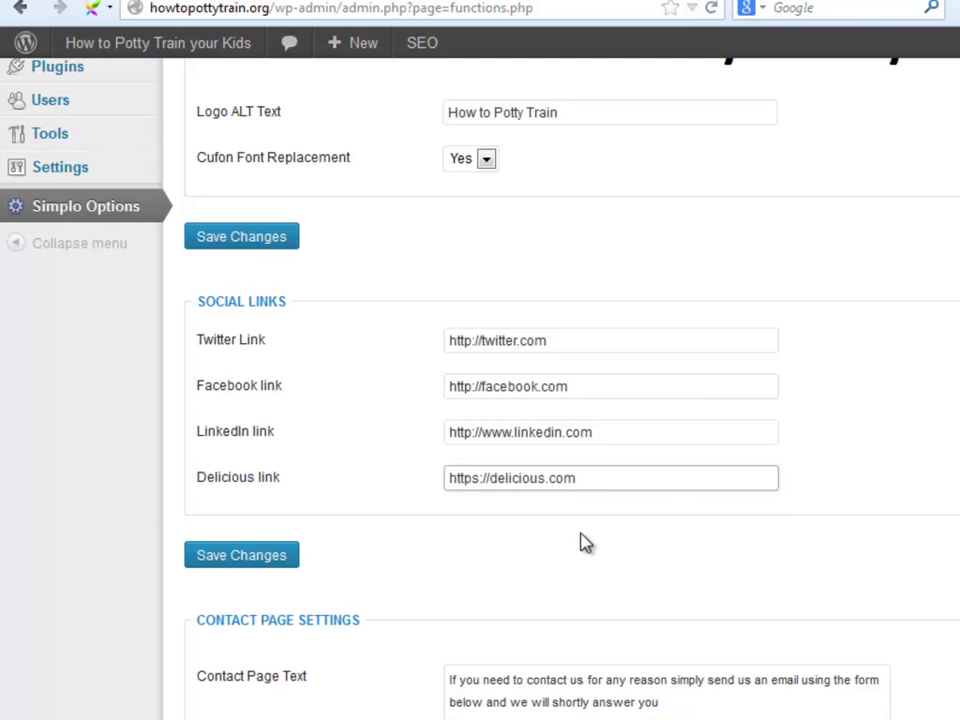
click(250, 558)
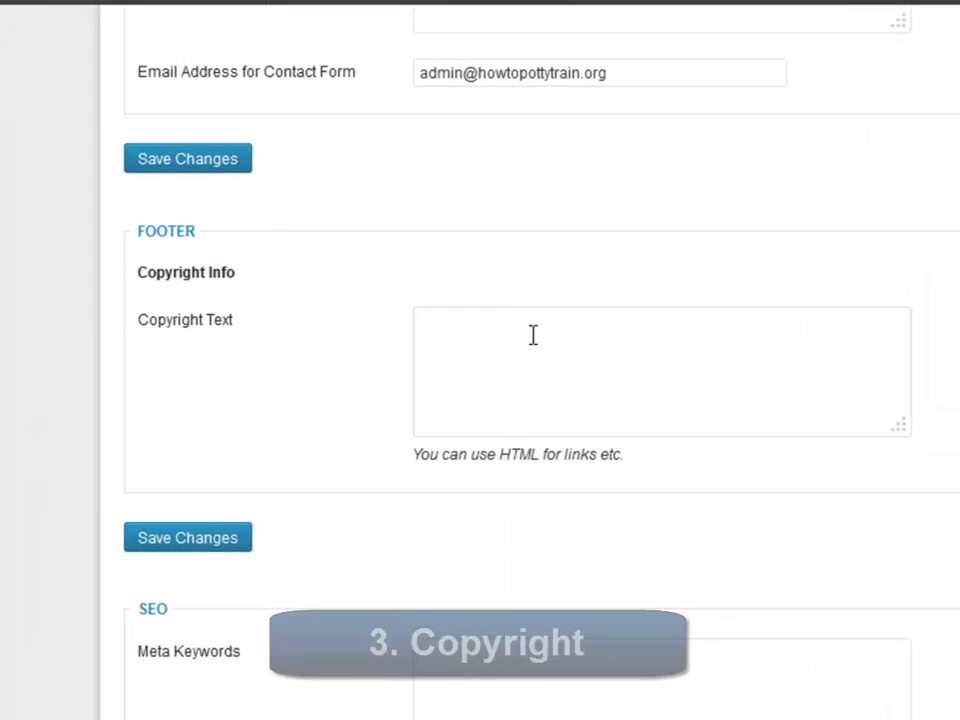
Paste the copyright HTML linking to howtopottytrain.org as Footer Copyright Text and save.
click(533, 335)
text(© Copyright - Created by <a href='http://howtopottytrain.org' target='_blank'>Your Name</a> Expert in <a href="http://howtopottytrain.org' title='Potty Training' target='_blank'>Potty Training</a>)
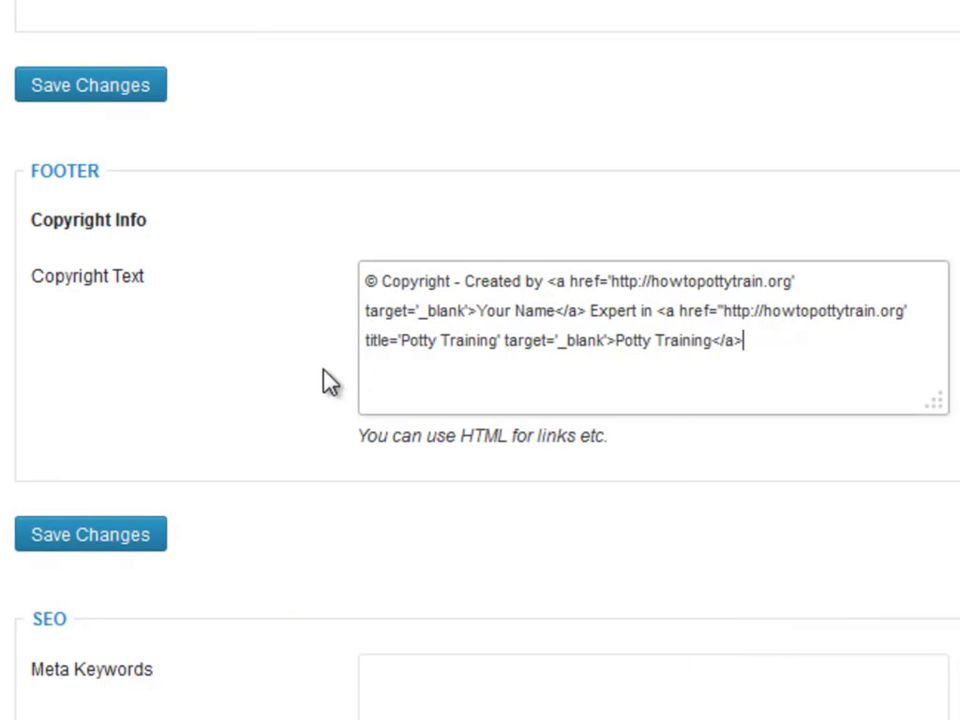
click(136, 545)
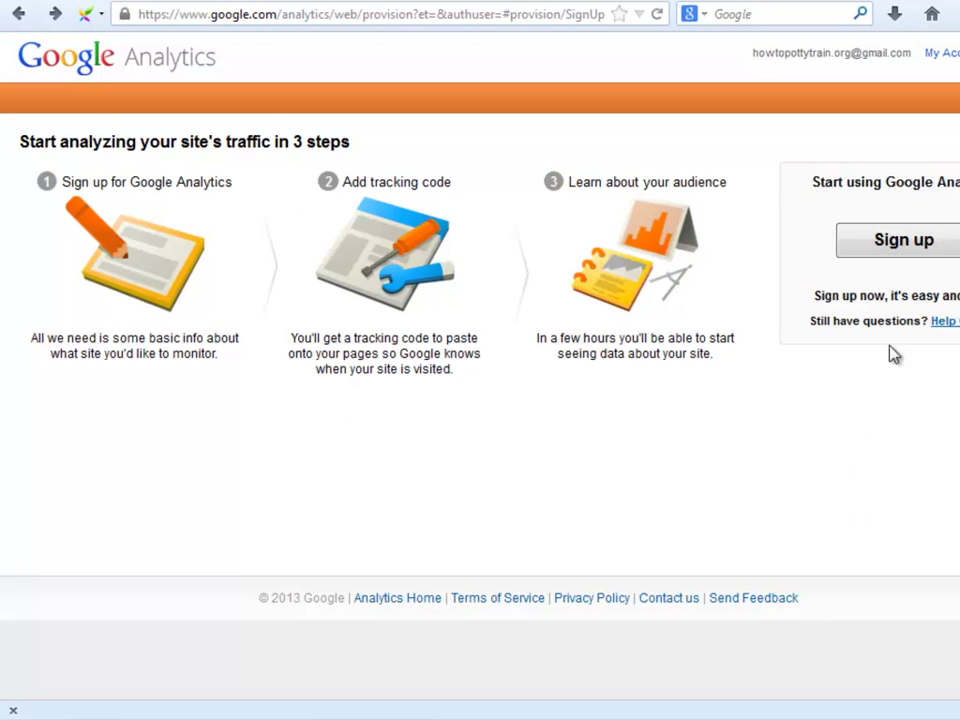
Sign up with account name 'Potty Training' and uncheck both data-sharing options.
click(945, 250)
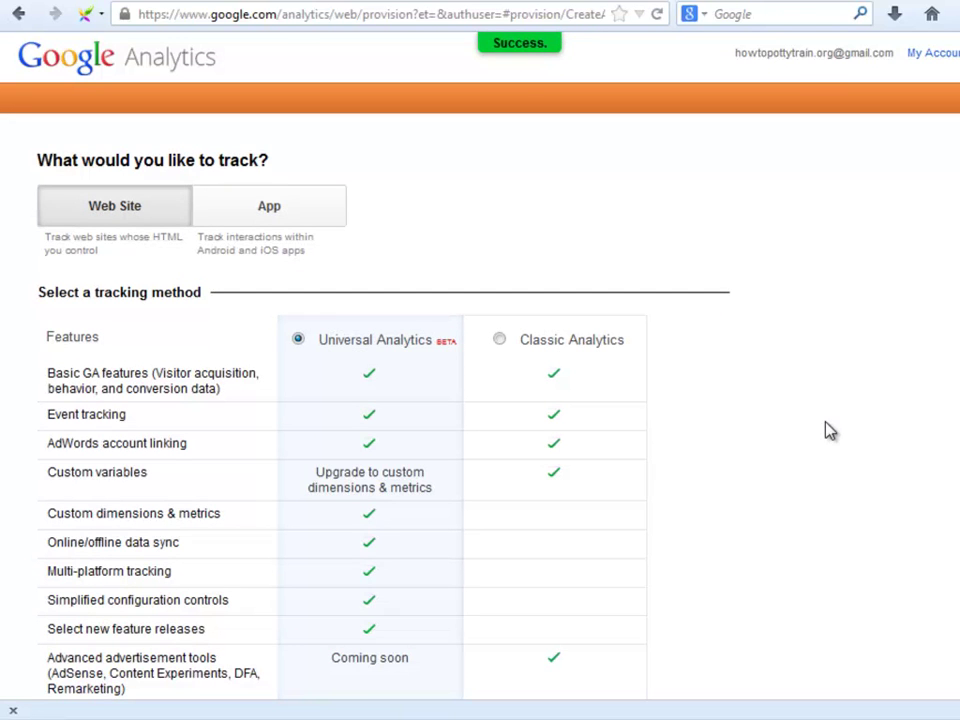
scroll(806, 450, down, 3)
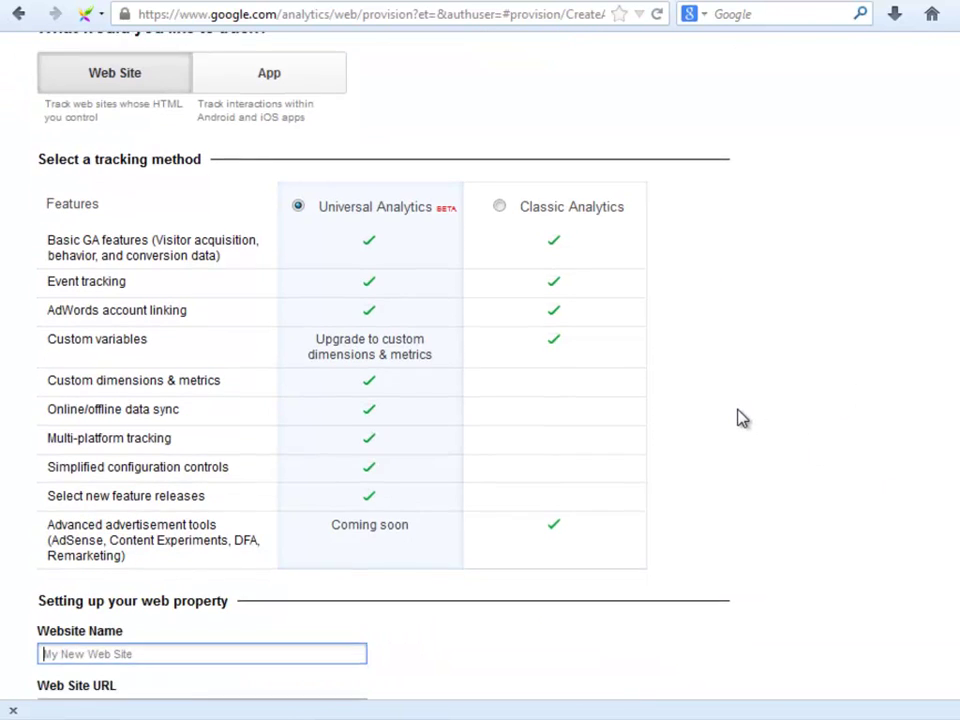
scroll(740, 418, down, 10)
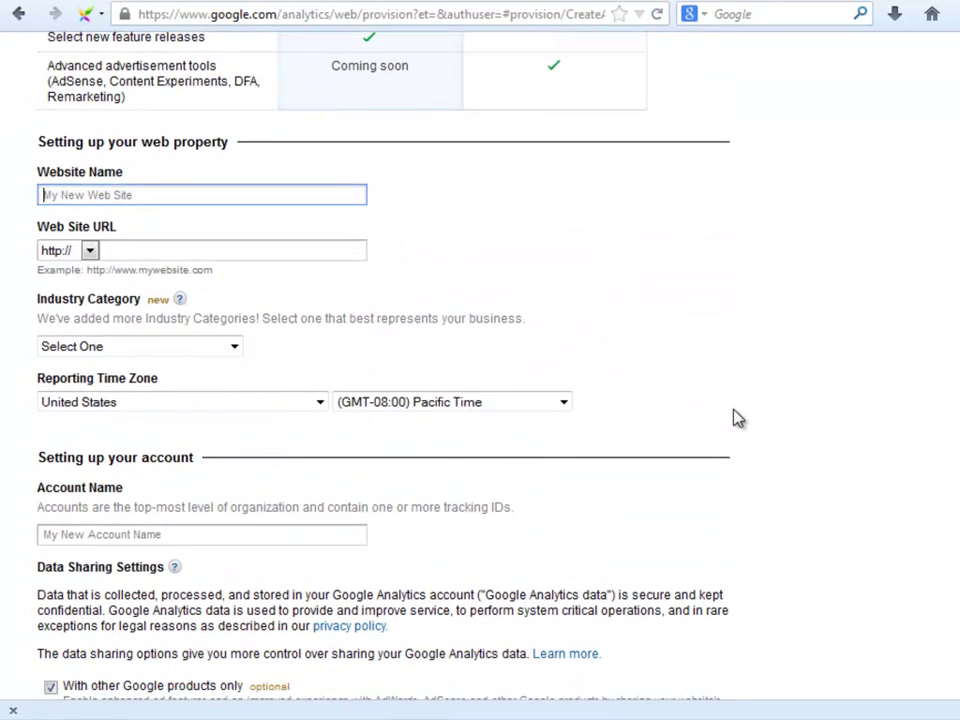
scroll(738, 418, down, 2)
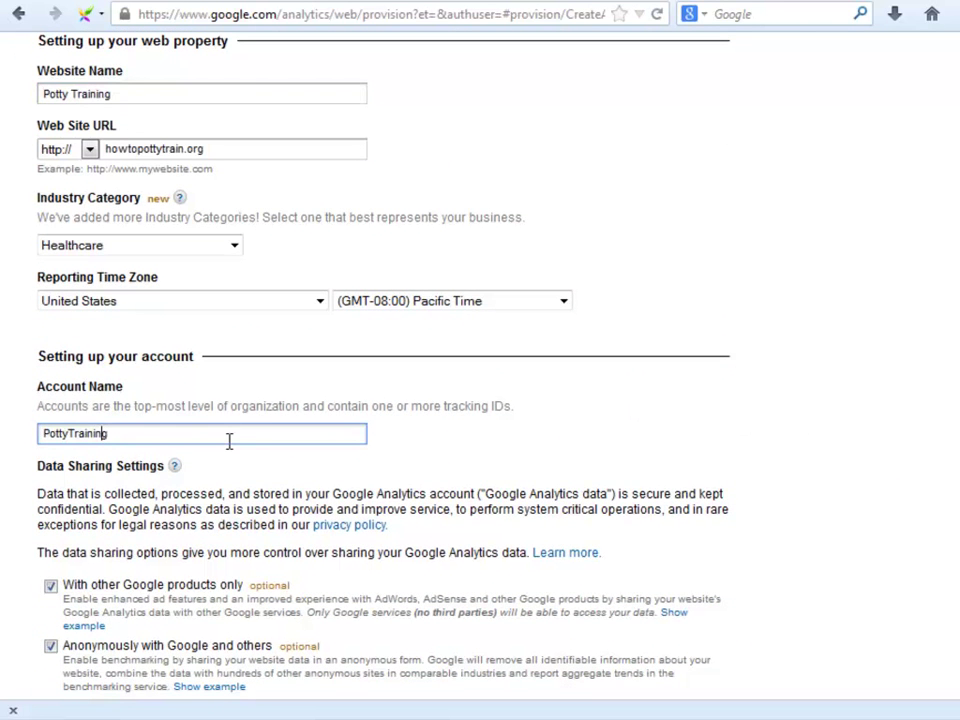
key(Left)
key(Left)
key(Left)
key(Left)
key(Left)
key(Left)
key(Left)
key(Left)
key(Right)
key(Right)
key(Right)
key(Right)
key(Right)
key(Right)
key(Right)
key(Right)
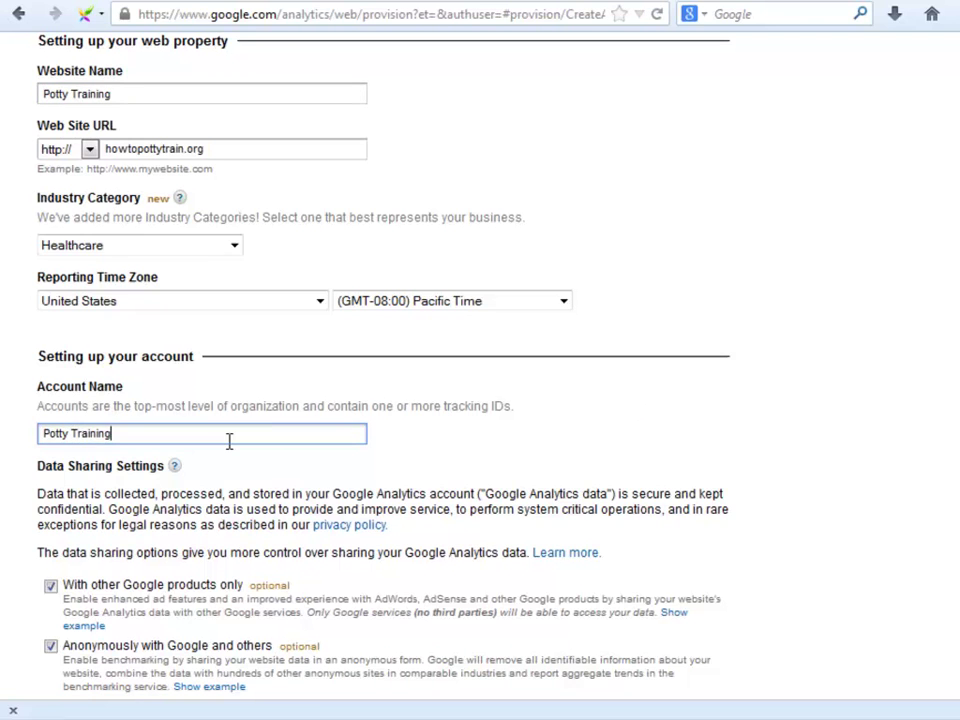
click(50, 586)
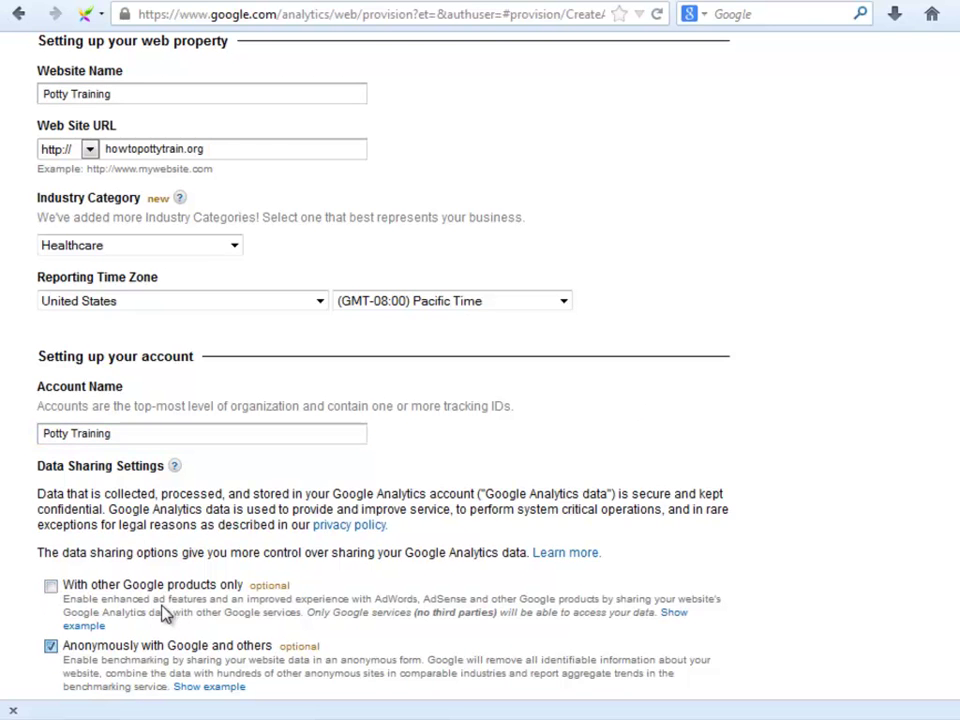
click(51, 646)
scroll(70, 630, down, 4)
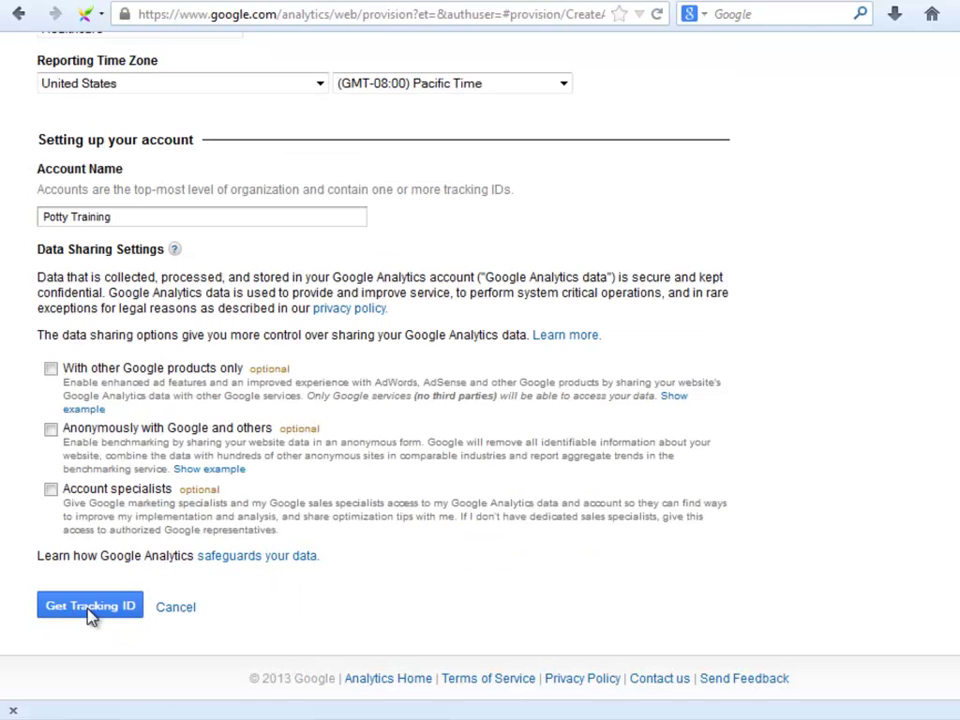
Request a tracking ID and accept the terms with United States as the country.
click(90, 607)
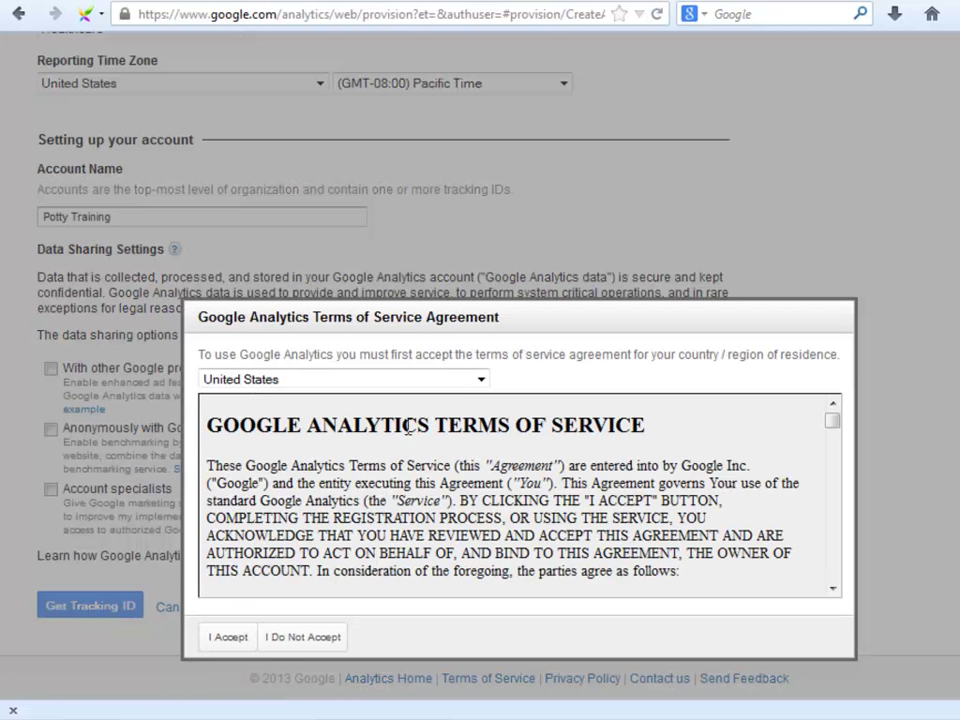
click(479, 381)
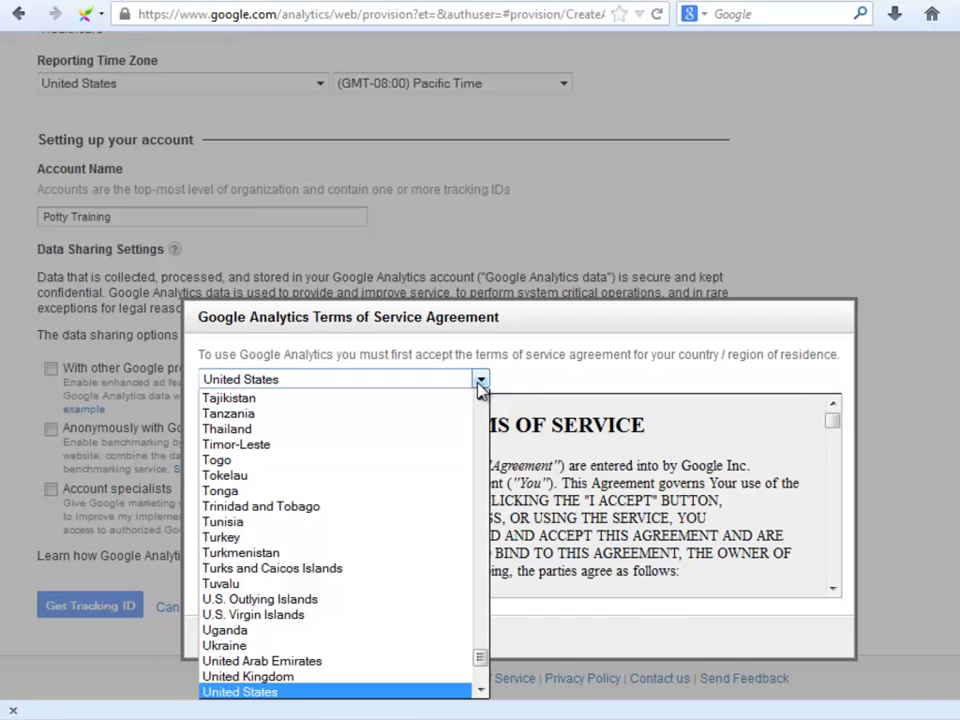
click(479, 381)
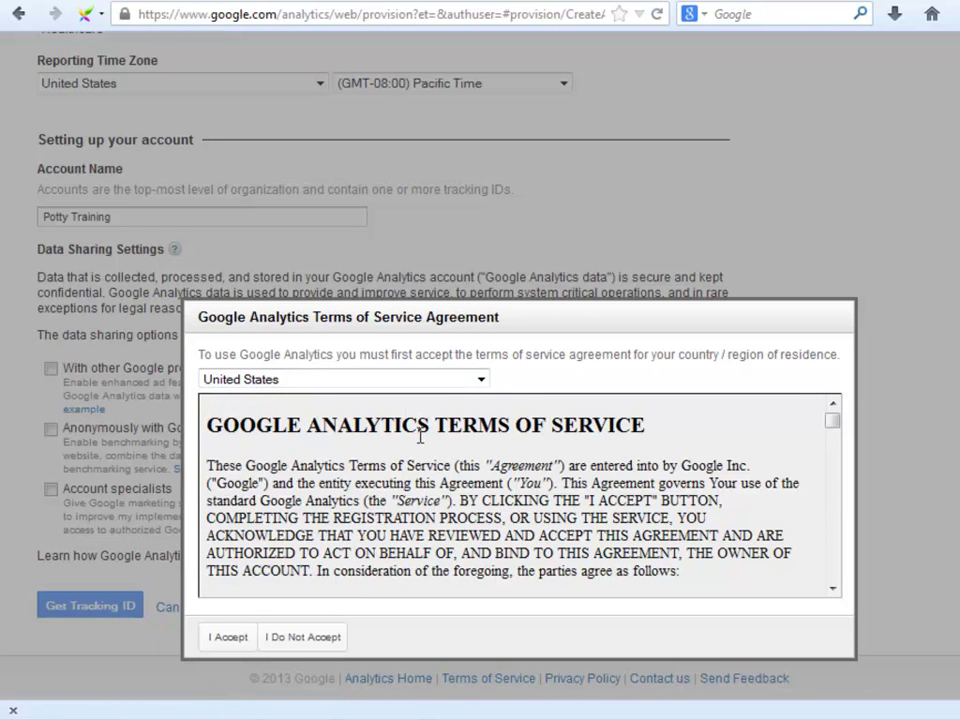
click(238, 637)
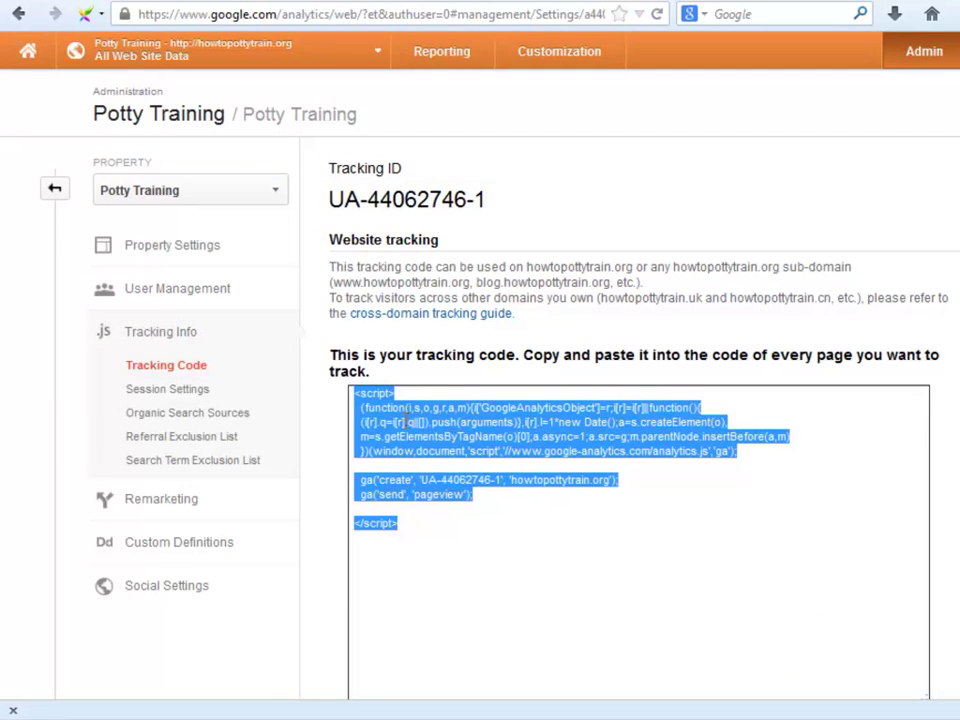
right_click(434, 424)
Copy the tracking code and open the theme's header.php in the theme editor.
click(456, 514)
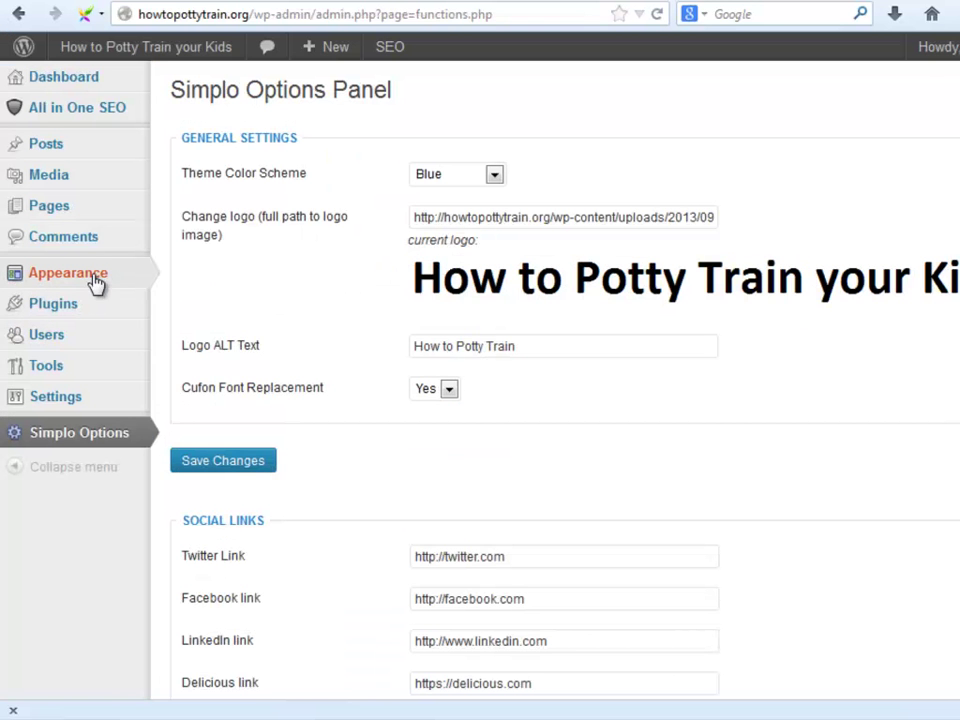
mouse_move(96, 284)
click(218, 392)
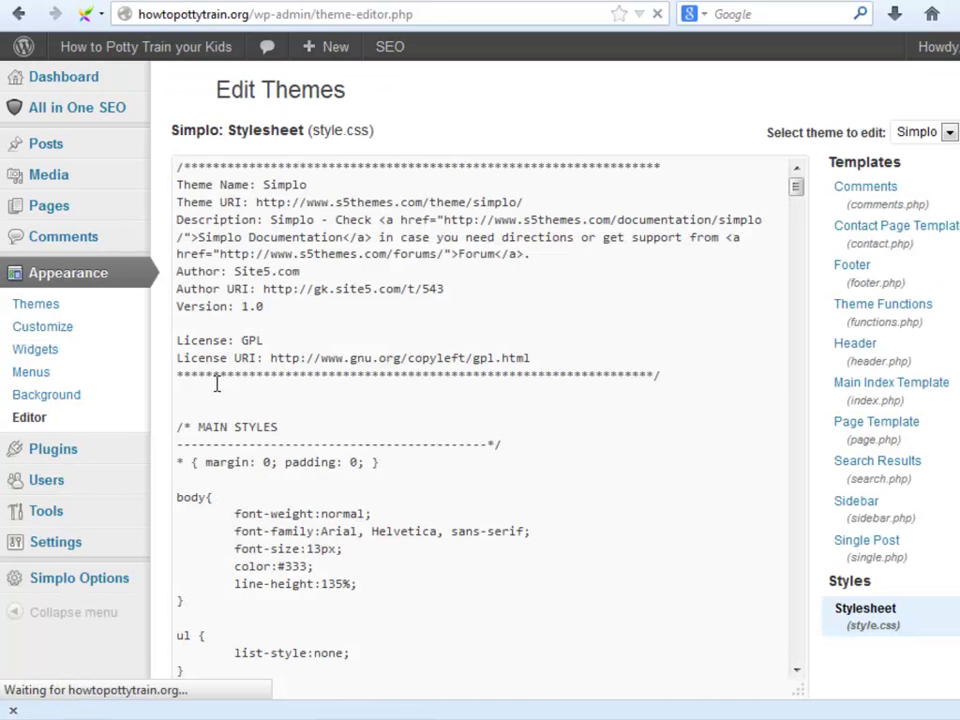
click(870, 346)
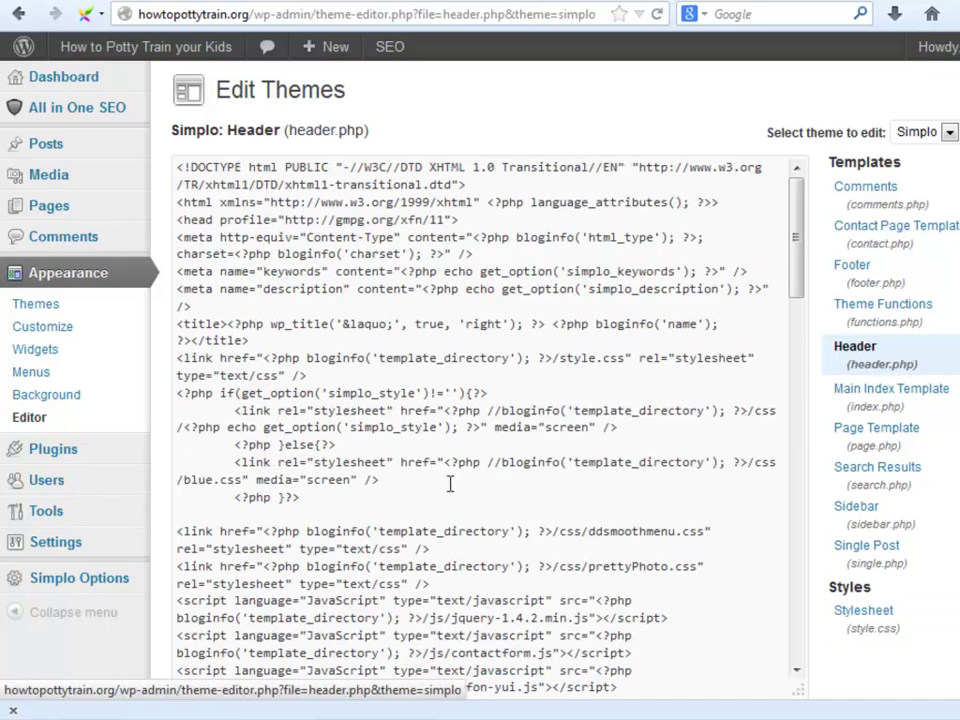
Paste the tracking script on a new line after wp_head() and update header.php.
scroll(257, 580, down, 5)
click(350, 643)
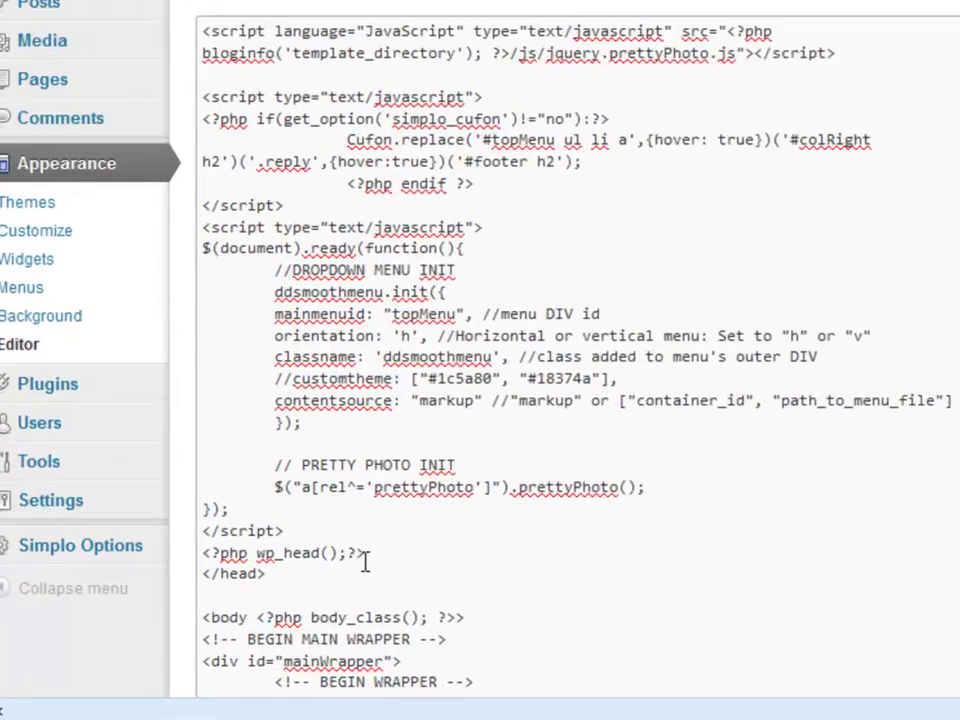
key(Return)
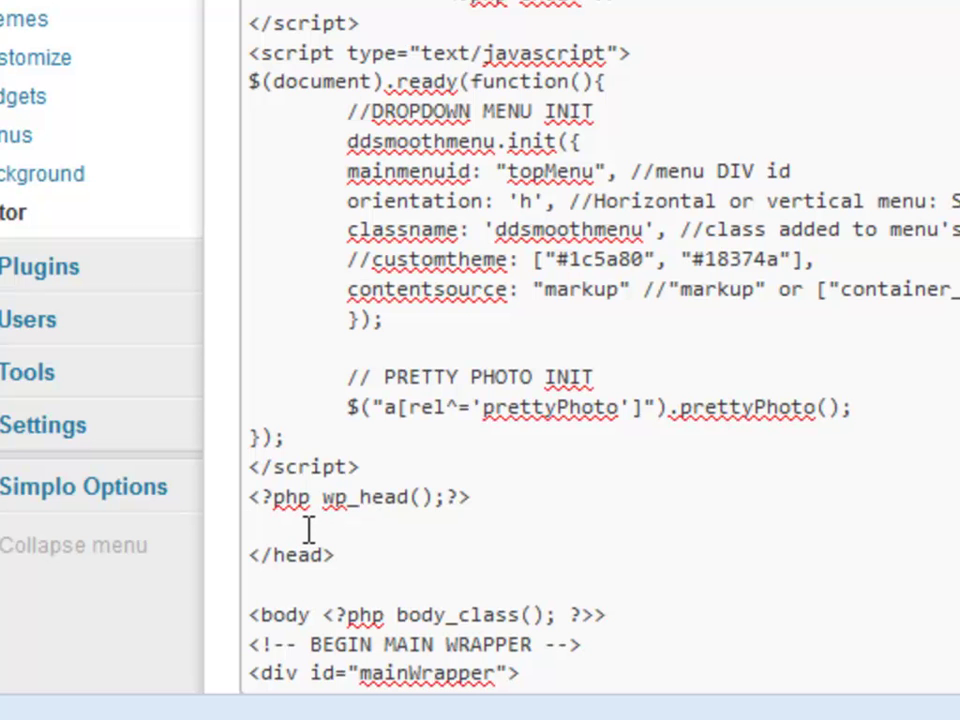
key(ctrl+v)
scroll(375, 527, down, 1)
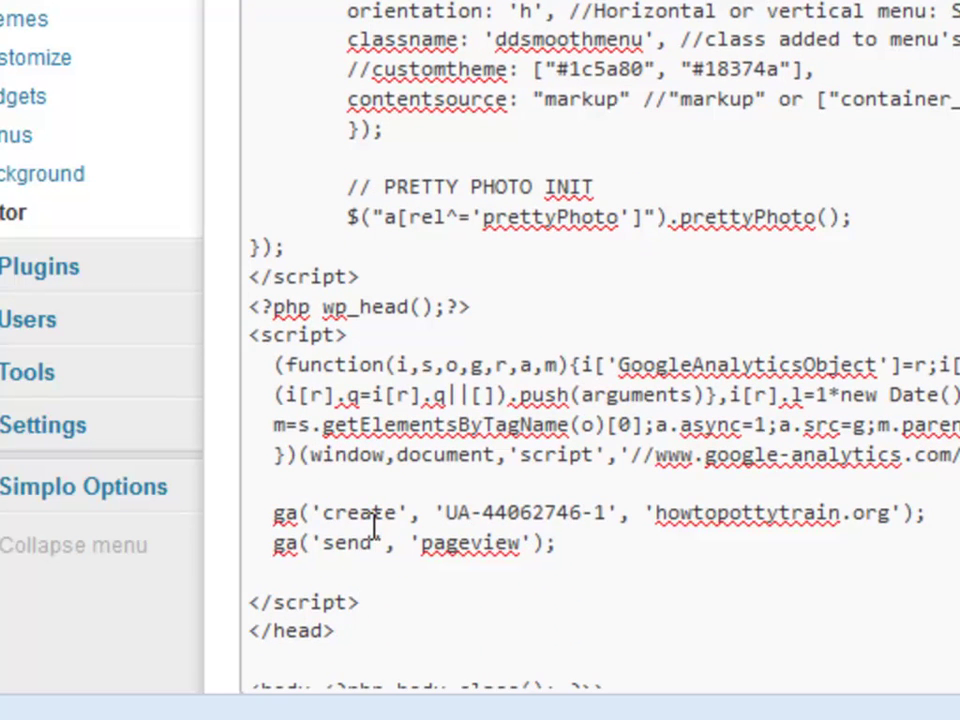
scroll(326, 636, down, 2)
click(326, 636)
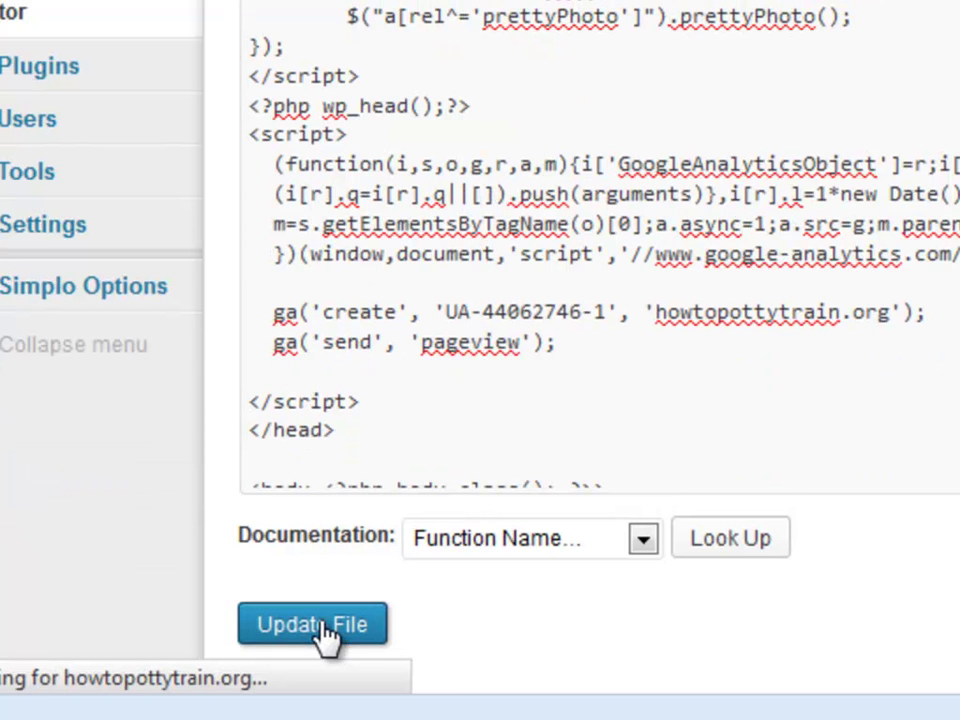